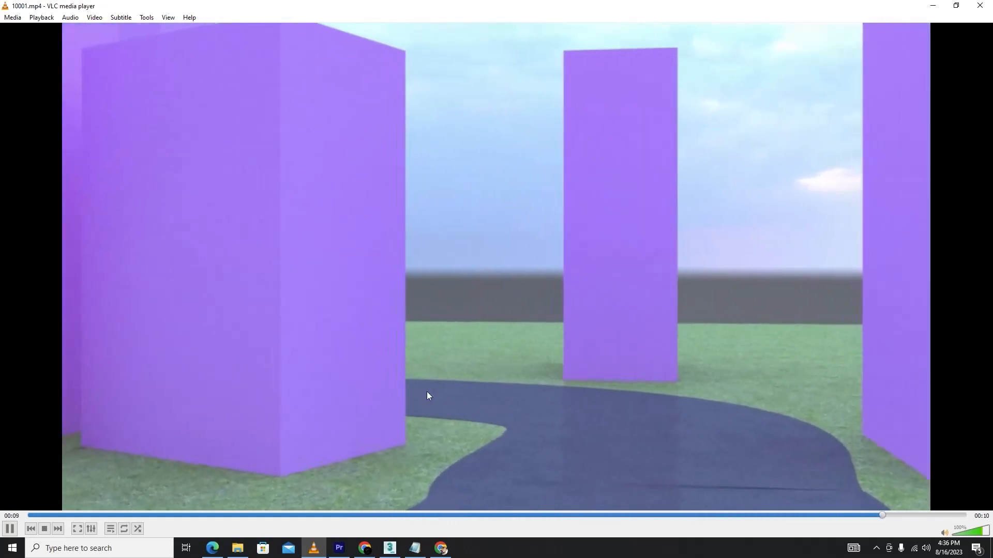
# Switch to 3ds Max and examine the scene's ground, curved road, buildings and camera from several angles.
pyautogui.hotkey('alt', 'Tab')
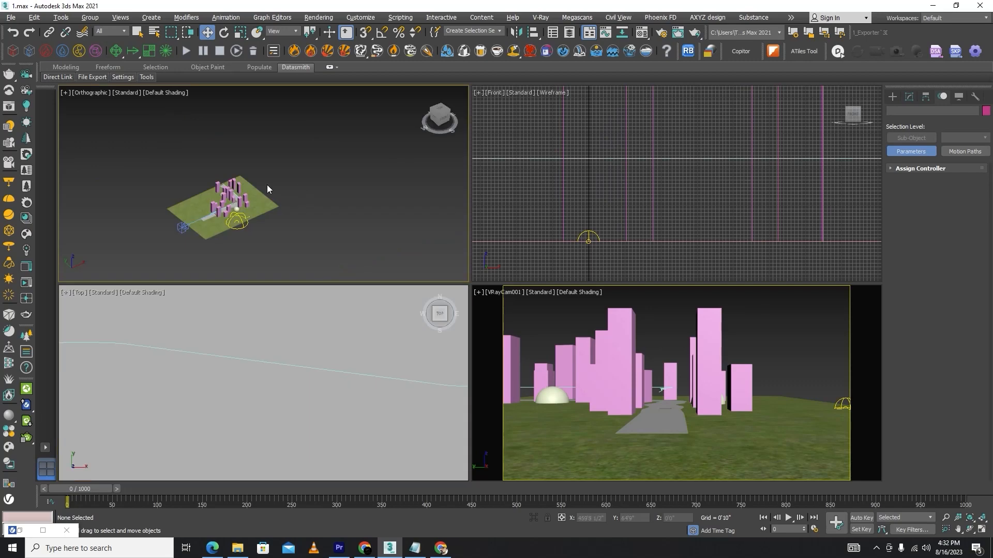
pyautogui.hotkey('alt', 'w')
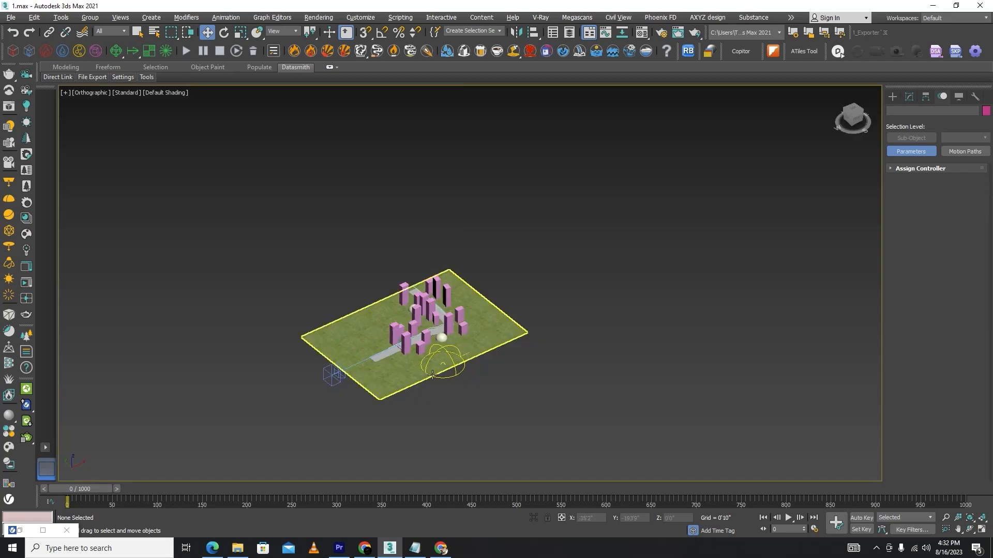
pyautogui.scroll(5, 427, 387)
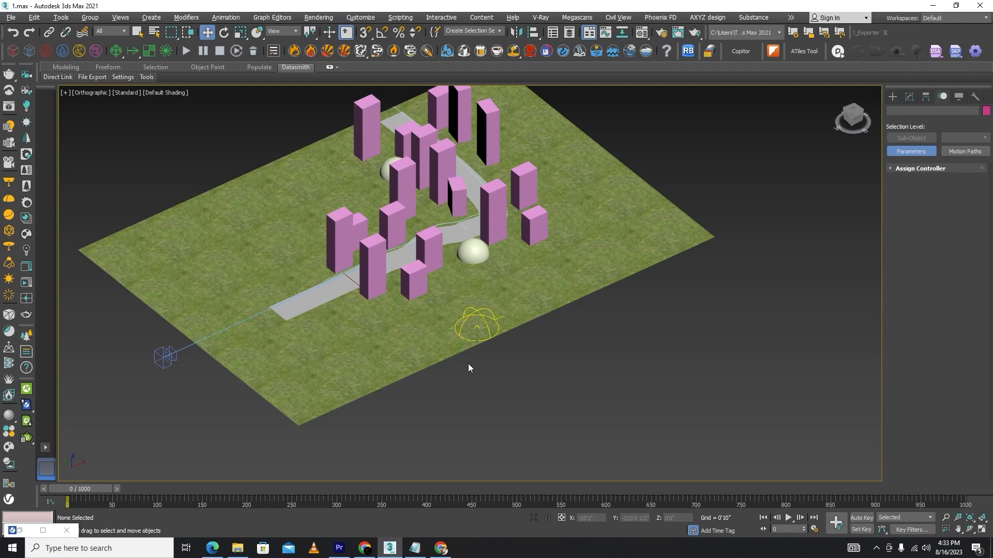
pyautogui.moveTo(561, 350); pyautogui.dragTo(575, 373, button='middle')
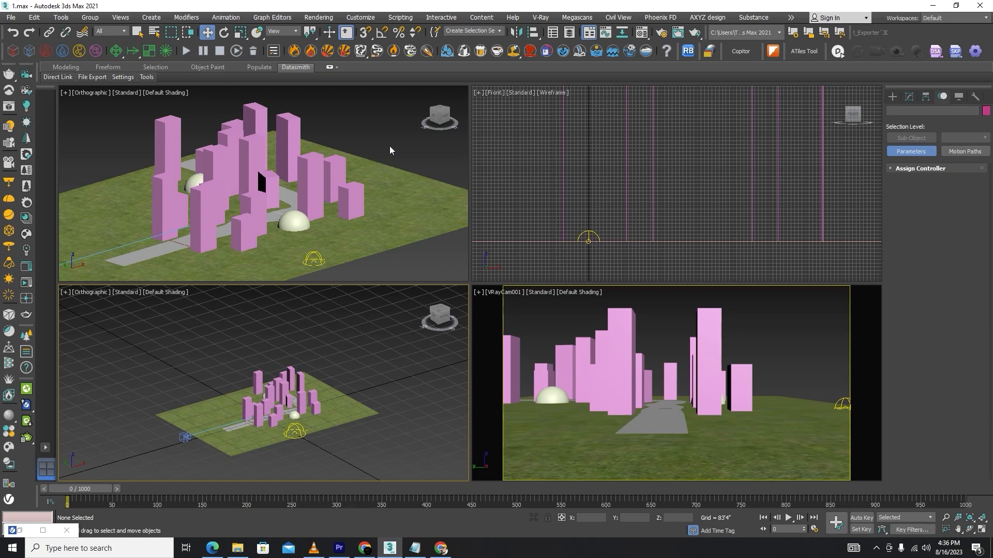
pyautogui.hotkey('alt', 'w')
pyautogui.scroll(-3, 396, 172)
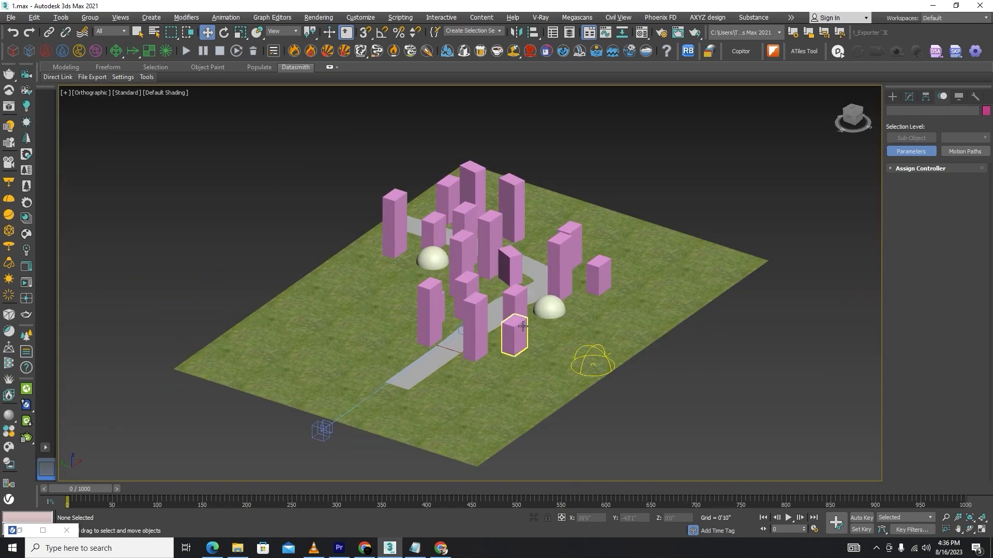
pyautogui.keyDown('alt'); pyautogui.moveTo(523, 326); pyautogui.dragTo(598, 369, button='middle'); pyautogui.keyUp('alt')
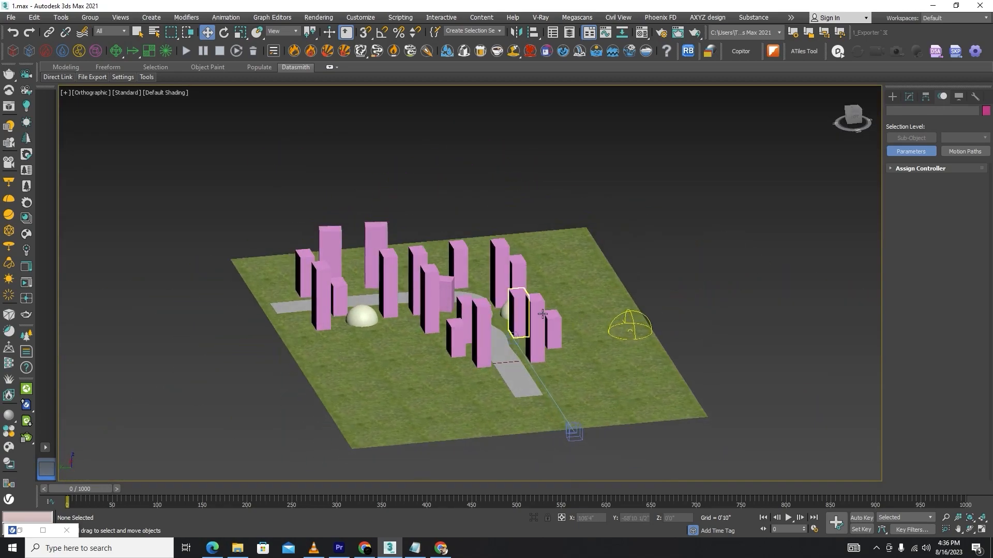
pyautogui.click(614, 382)
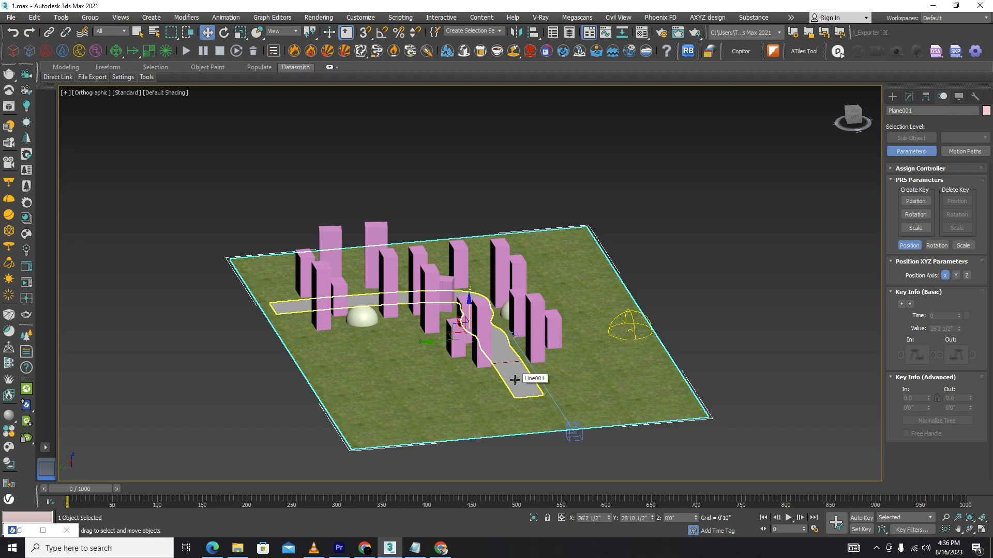
pyautogui.keyDown('alt'); pyautogui.moveTo(700, 306); pyautogui.dragTo(730, 239, button='middle'); pyautogui.keyUp('alt')
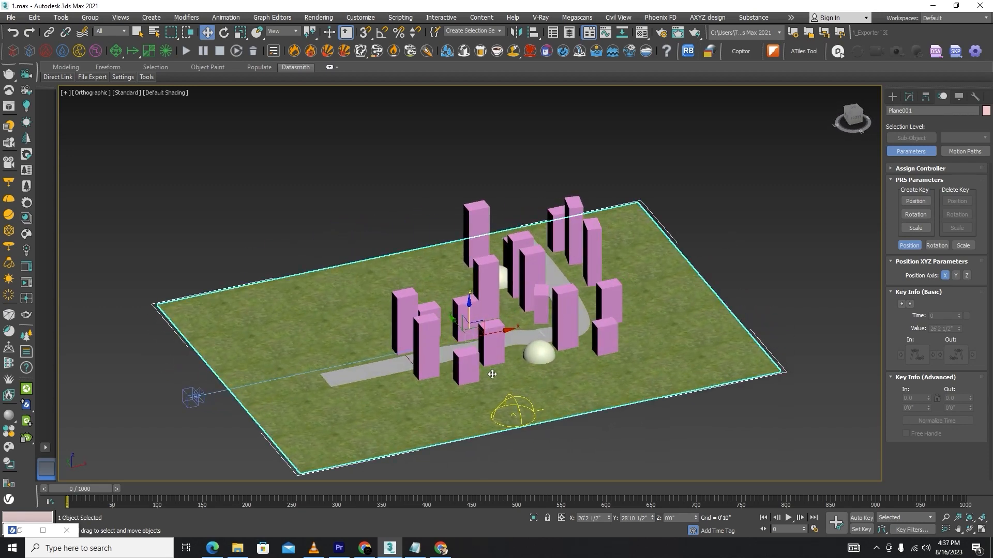
pyautogui.scroll(-3, 565, 194)
pyautogui.click(659, 378)
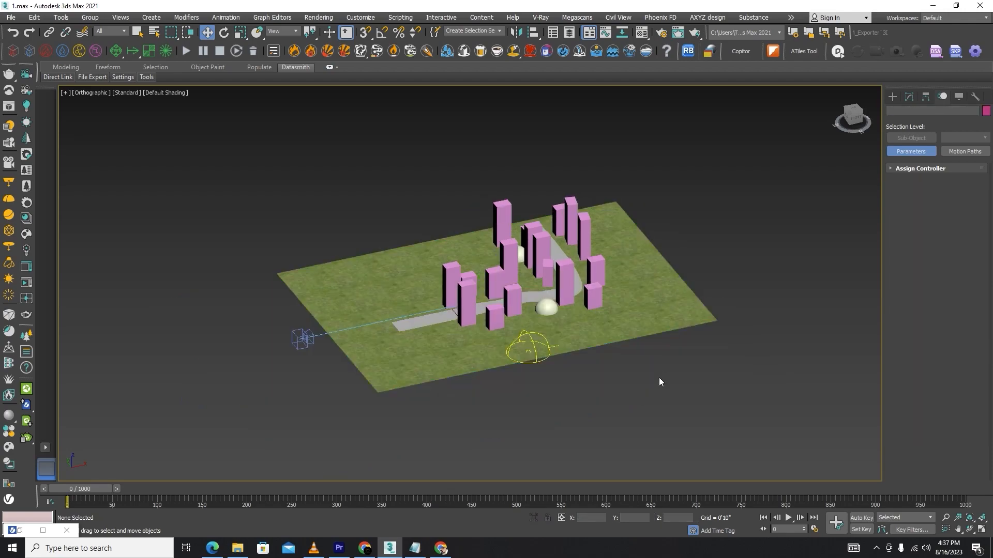
# Select the curved road running between the buildings and display its modifier stack.
pyautogui.press('t')
pyautogui.scroll(-6, 605, 236)
pyautogui.scroll(5, 620, 262)
pyautogui.click(628, 225)
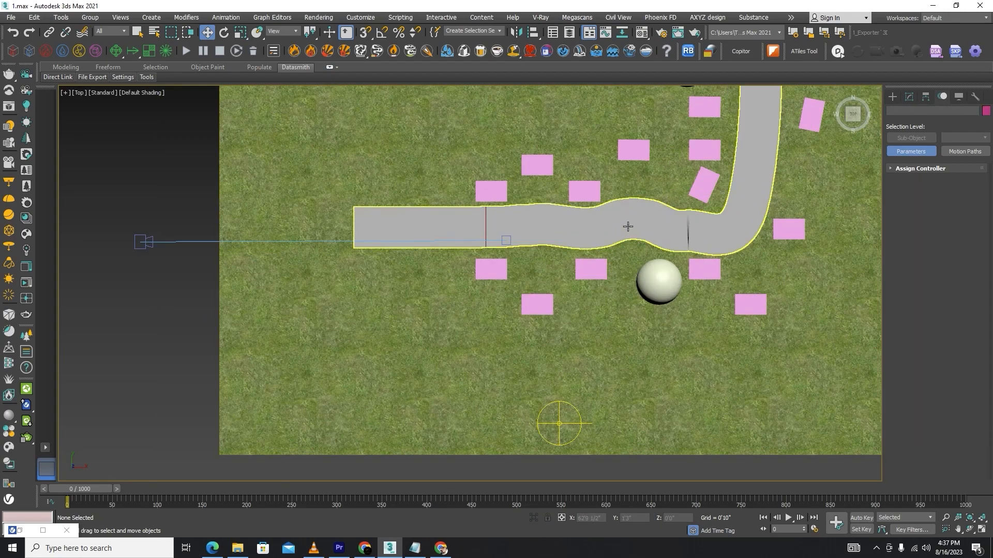
pyautogui.keyDown('alt'); pyautogui.moveTo(627, 226); pyautogui.dragTo(511, 271, button='middle'); pyautogui.keyUp('alt')
pyautogui.scroll(-5, 512, 271)
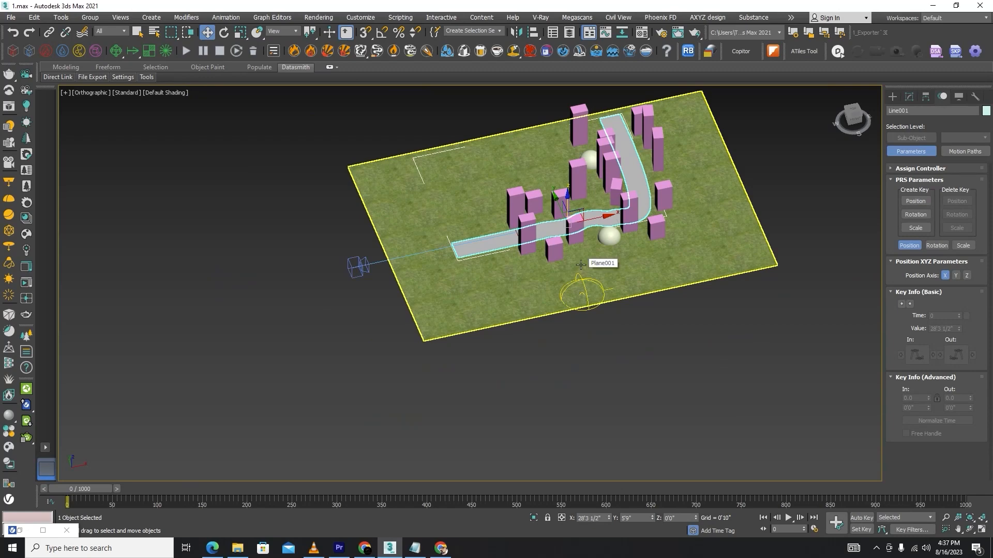
pyautogui.click(908, 97)
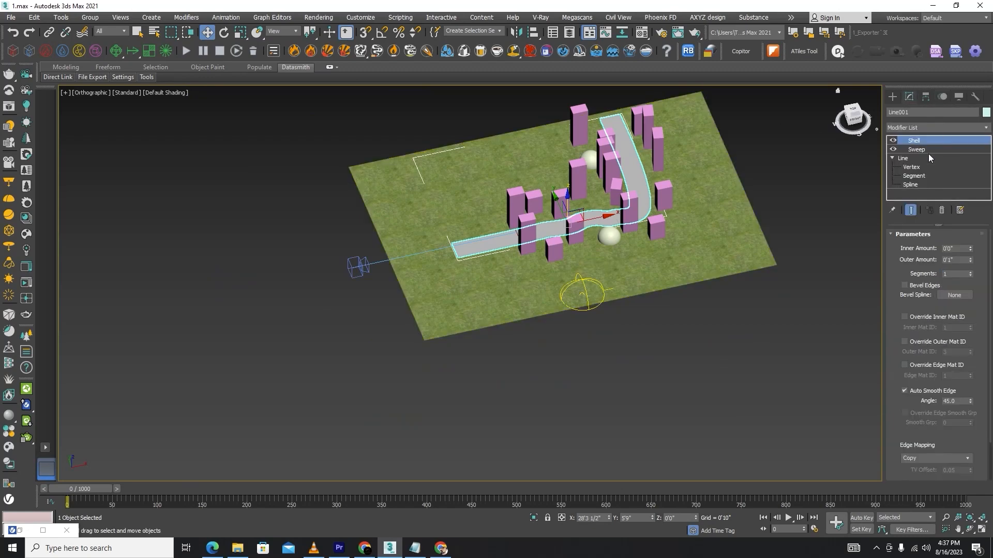
# Clone the road upward as one independent copy and remove the copy's Shell and Sweep modifiers, leaving only the line.
pyautogui.keyDown('alt'); pyautogui.moveTo(610, 253); pyautogui.dragTo(638, 210, button='middle'); pyautogui.keyUp('alt')
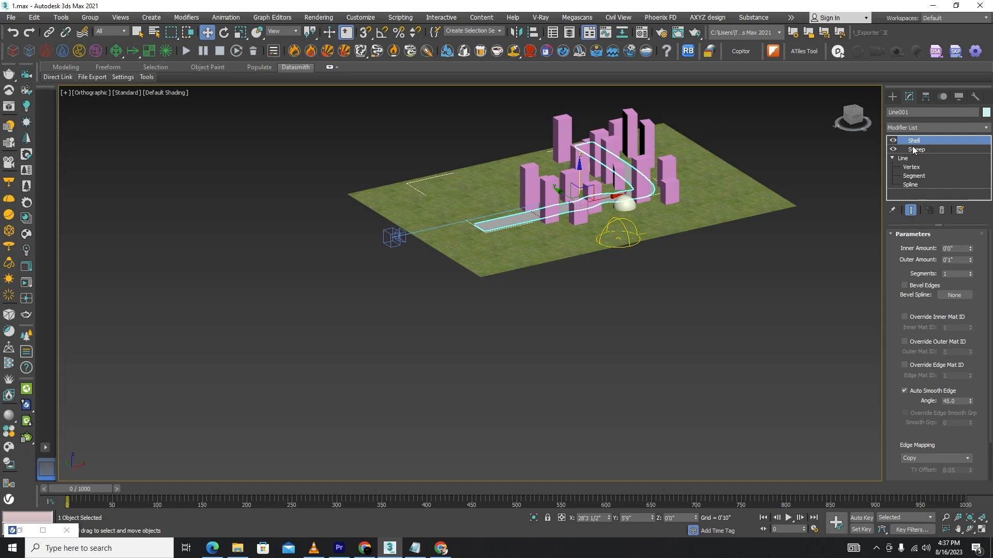
pyautogui.scroll(5, 574, 190)
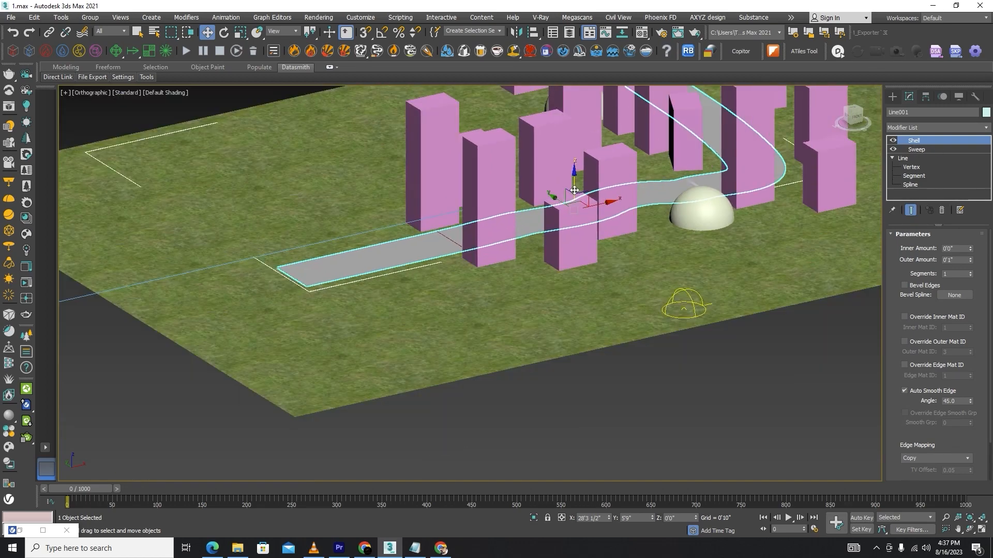
pyautogui.keyDown('shift'); pyautogui.moveTo(574, 191); pyautogui.dragTo(573, 171); pyautogui.keyUp('shift')
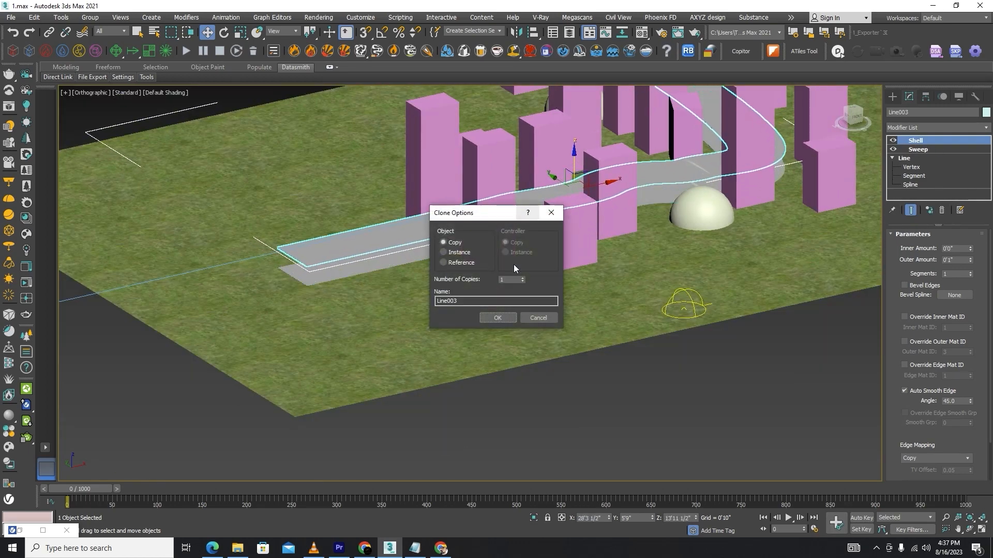
pyautogui.click(497, 318)
pyautogui.click(941, 210)
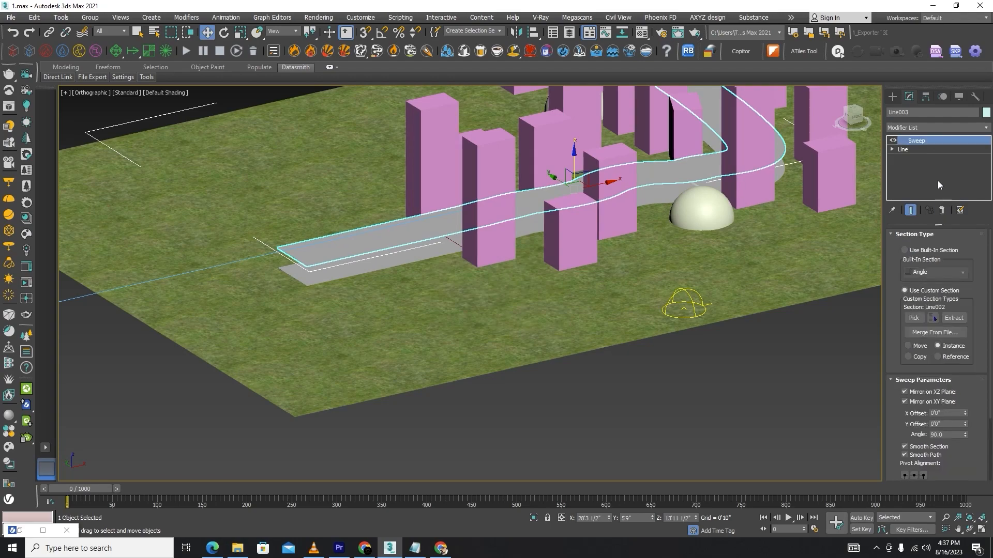
pyautogui.click(940, 209)
# Examine the bare path line above the road from the top view and from an angled view.
pyautogui.scroll(-6, 636, 331)
pyautogui.scroll(3, 504, 249)
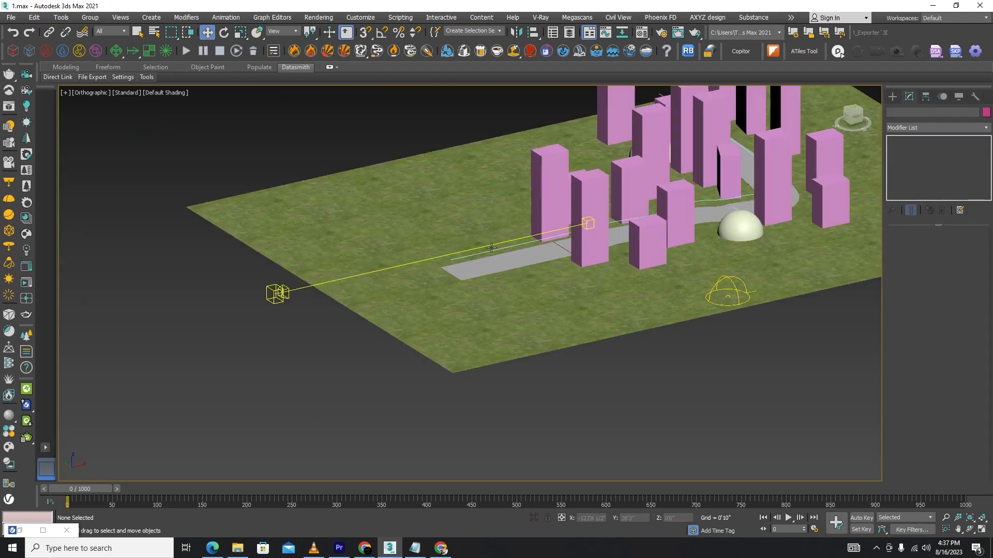
pyautogui.press('t')
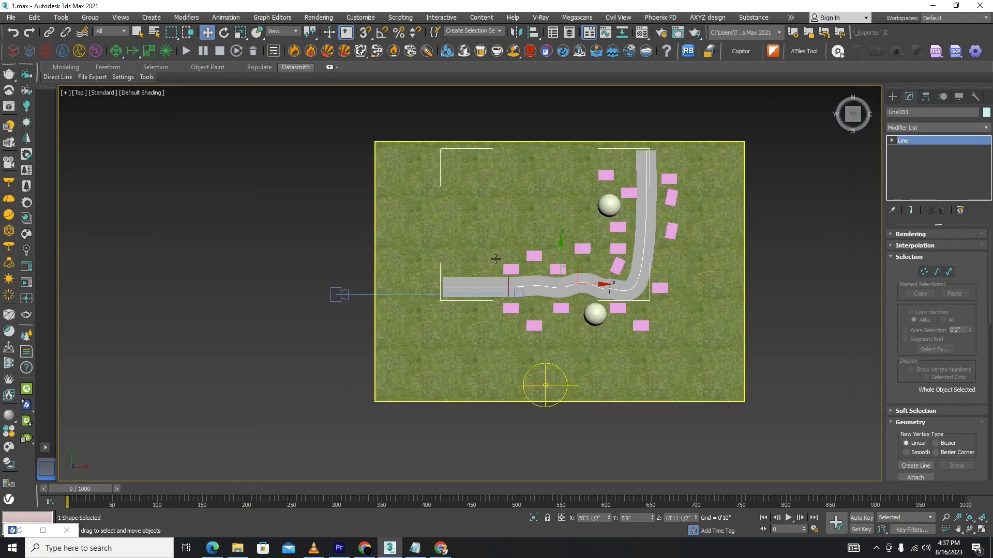
pyautogui.scroll(2, 507, 274)
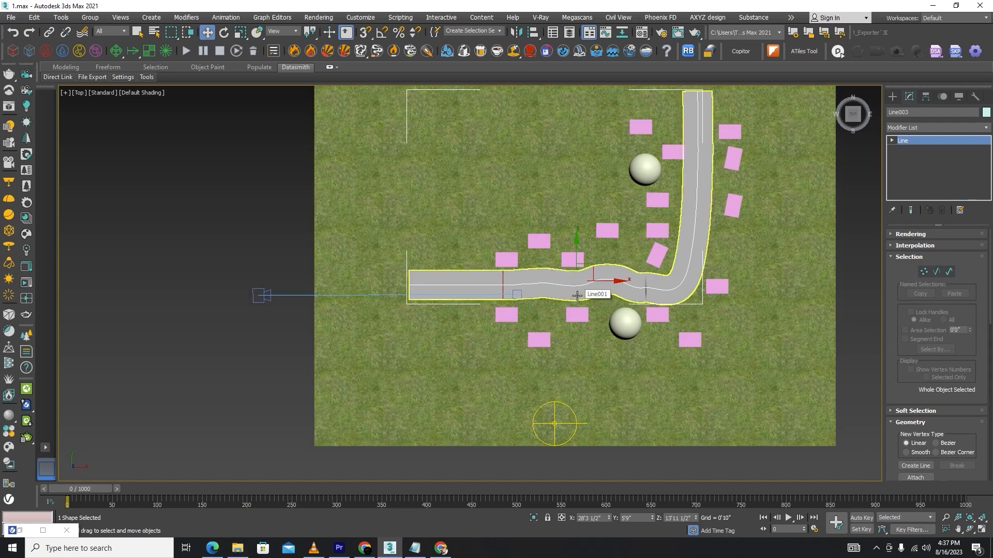
pyautogui.scroll(-5, 579, 292)
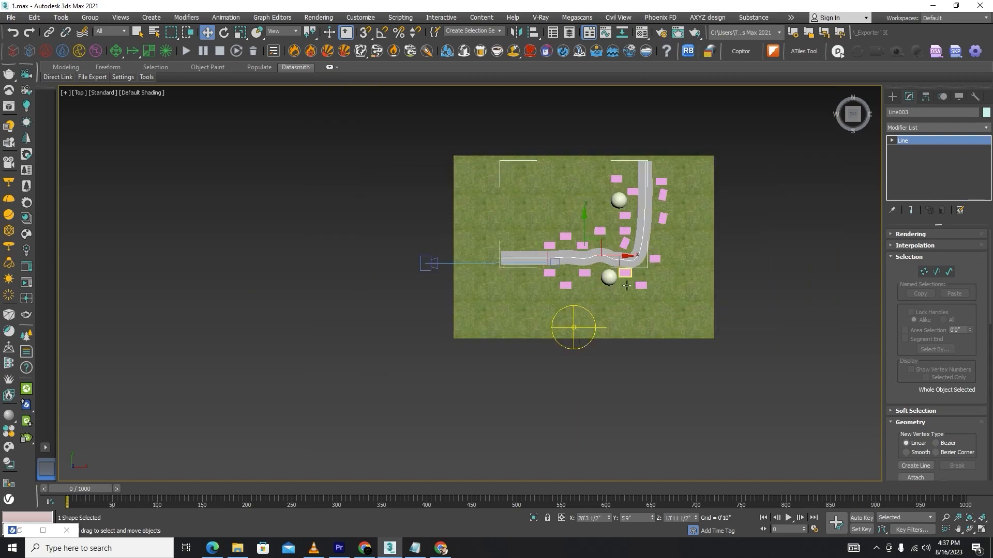
pyautogui.keyDown('alt'); pyautogui.moveTo(584, 300); pyautogui.dragTo(650, 278, button='middle'); pyautogui.keyUp('alt')
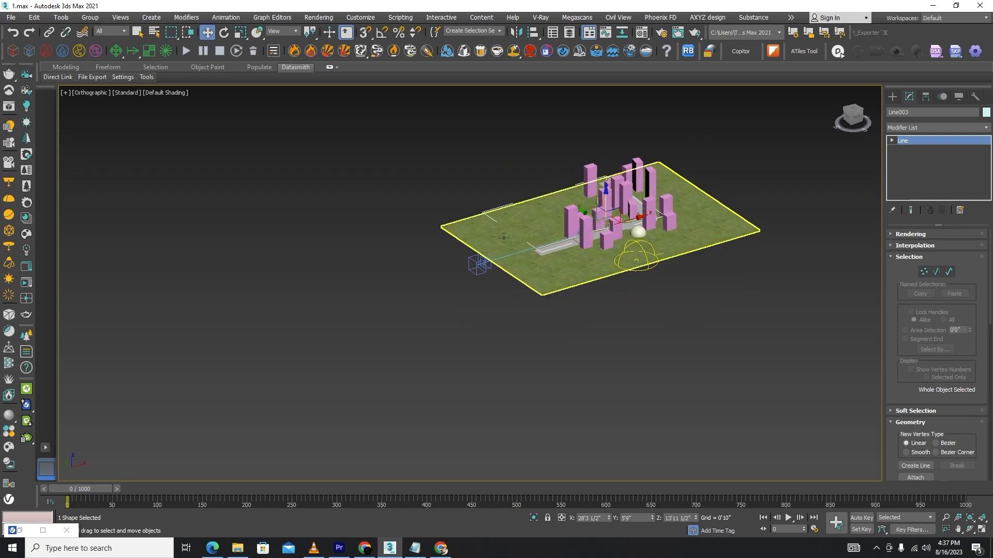
pyautogui.scroll(5, 526, 271)
pyautogui.scroll(-4, 485, 269)
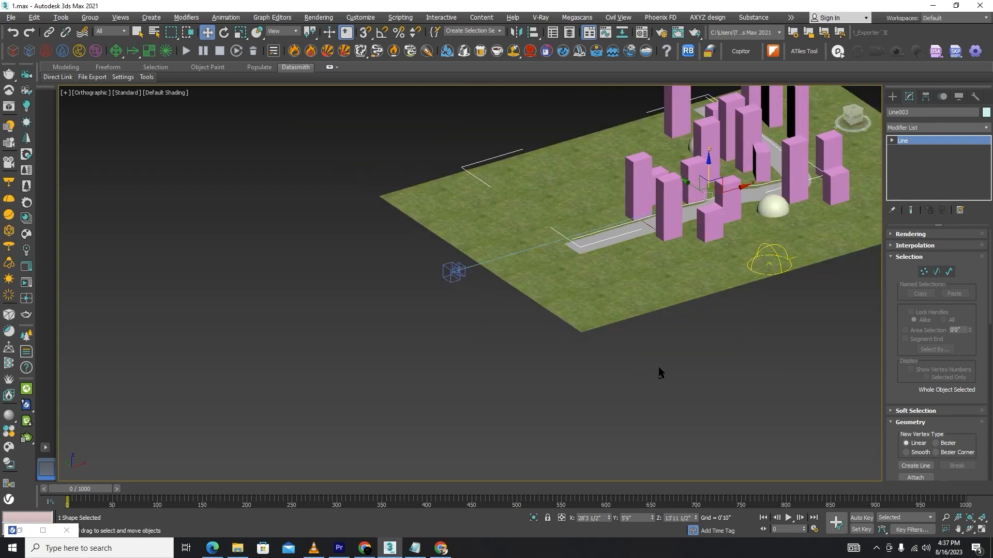
pyautogui.scroll(-4, 659, 368)
pyautogui.click(677, 371)
pyautogui.scroll(4, 578, 225)
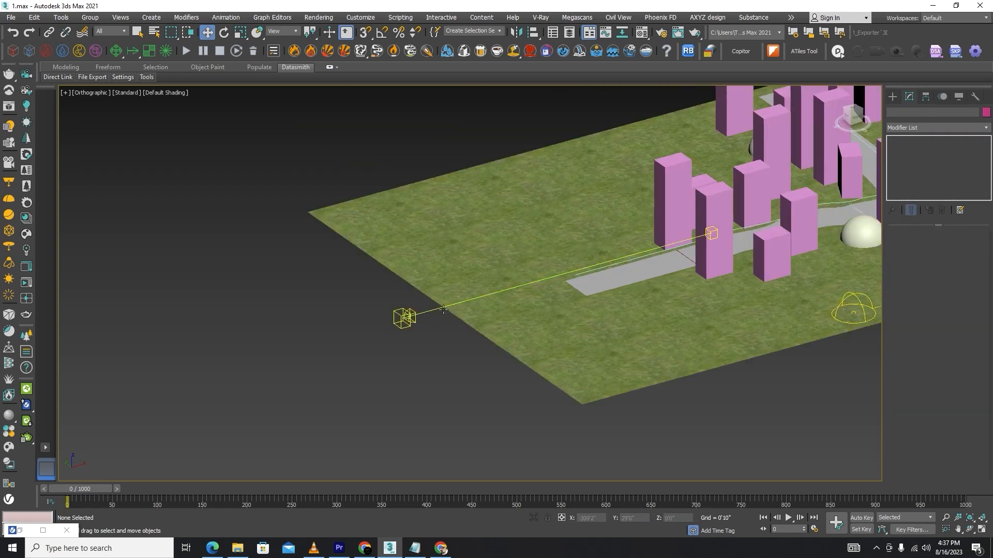
# Clone the V-Ray camera together with its target straight up, placing the copy at a height of about 50'2".
pyautogui.click(418, 314)
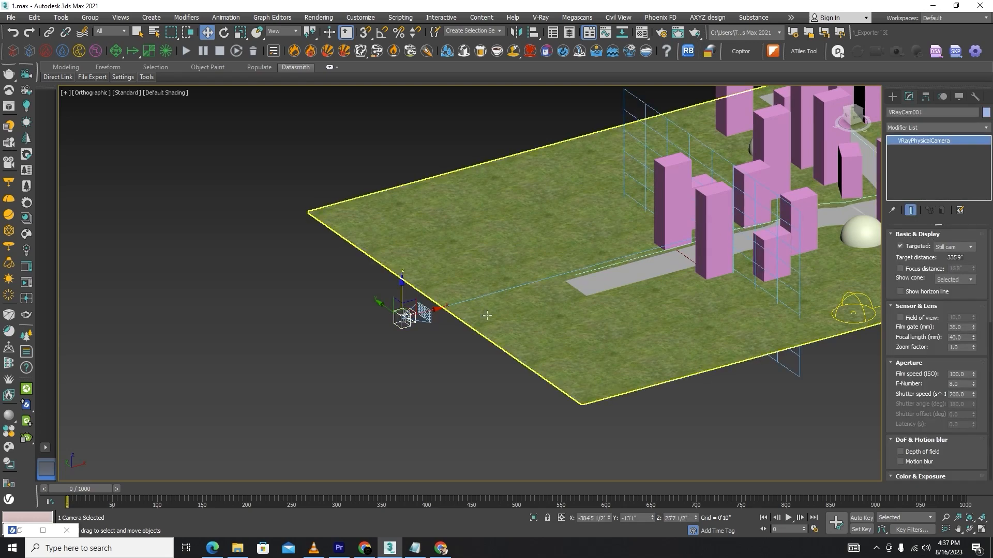
pyautogui.click(441, 338)
pyautogui.click(445, 303)
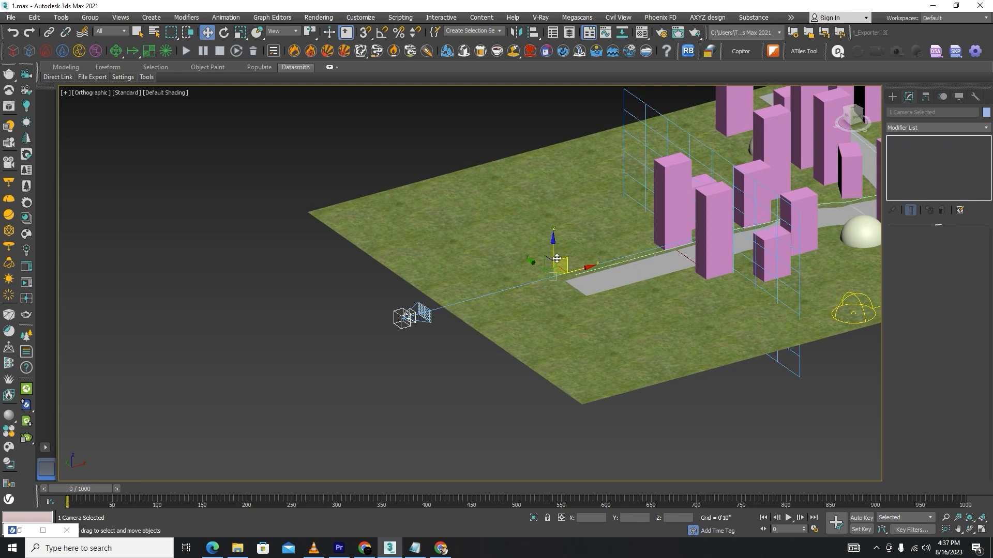
pyautogui.moveTo(553, 249); pyautogui.dragTo(546, 225)
pyautogui.click(503, 319)
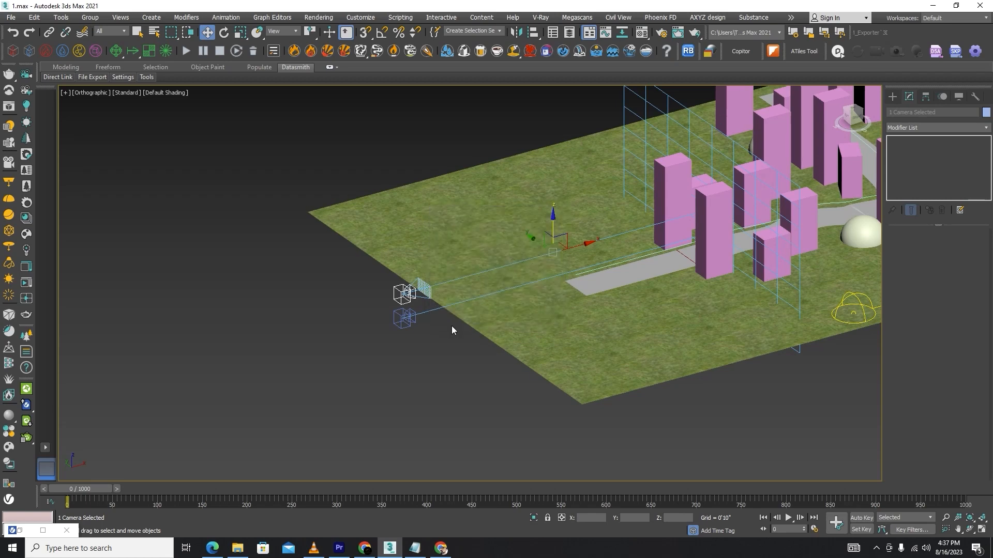
# Turn off the Targeted option on the upper, copied V-Ray camera.
pyautogui.click(434, 311)
pyautogui.rightClick(461, 354)
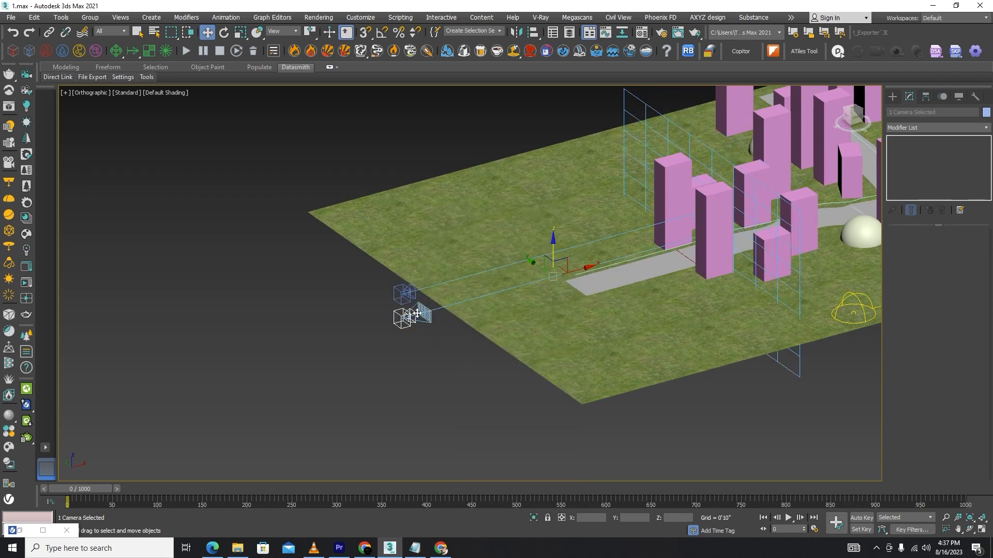
pyautogui.click(405, 293)
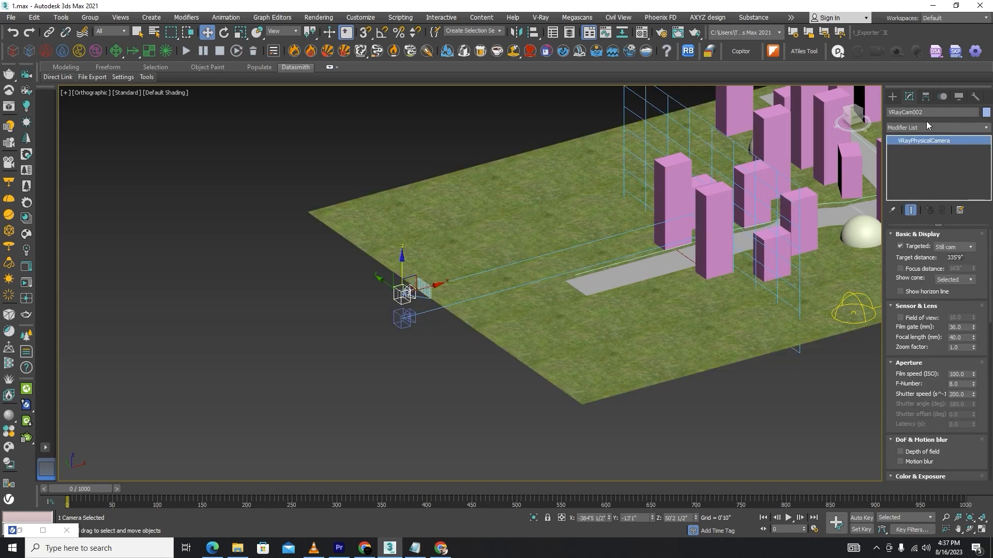
pyautogui.click(900, 247)
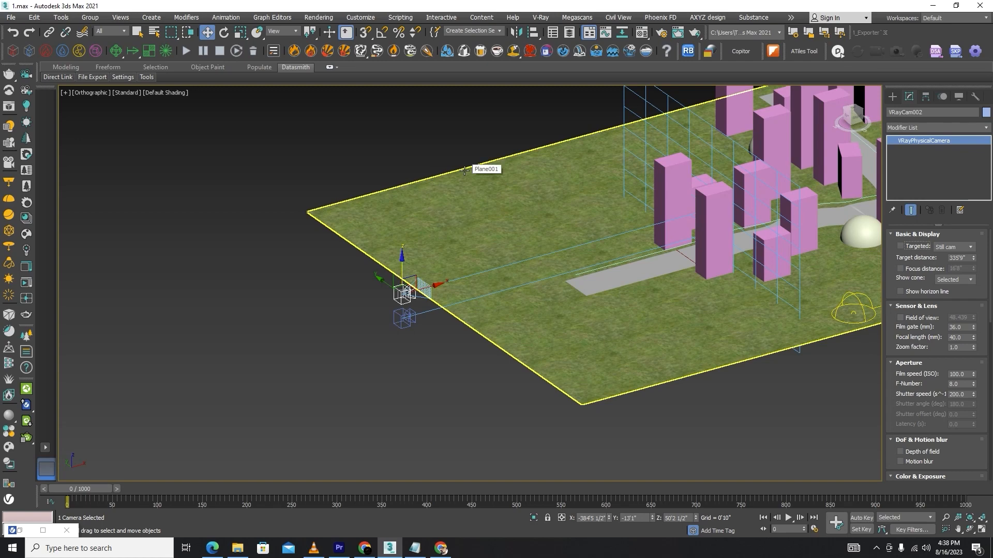
# Isolate the copied camera and the bare path line from the rest of the scene.
pyautogui.click(634, 258)
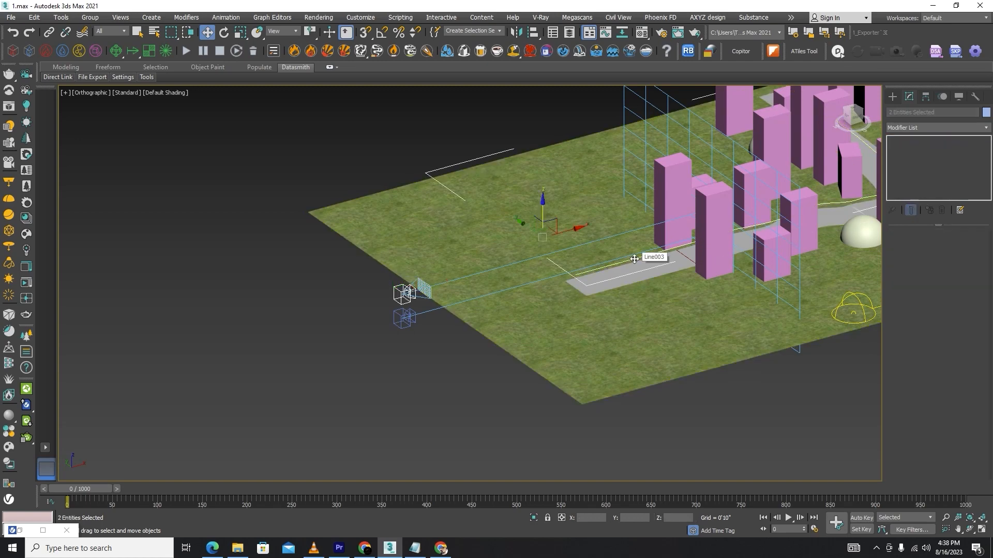
pyautogui.hotkey('alt', 'q')
pyautogui.click(679, 371)
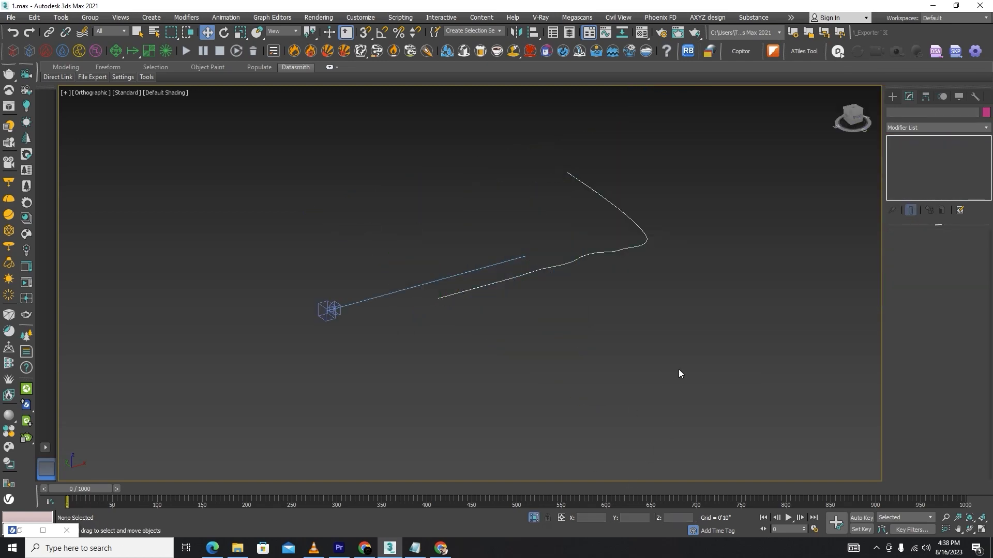
# In the left view, raise the path line toward the camera's level, to about Z 43'2".
pyautogui.press('l')
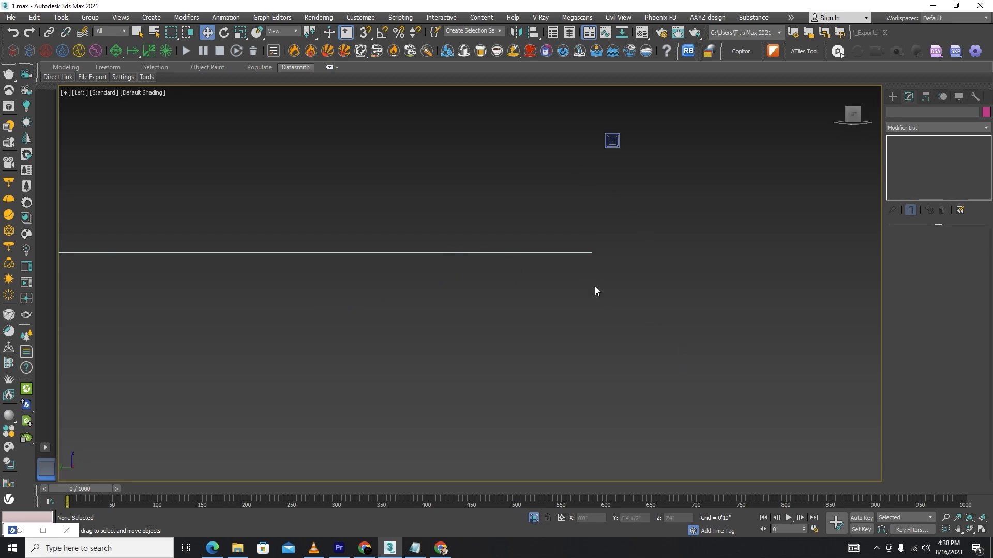
pyautogui.scroll(-5, 595, 291)
pyautogui.click(615, 324)
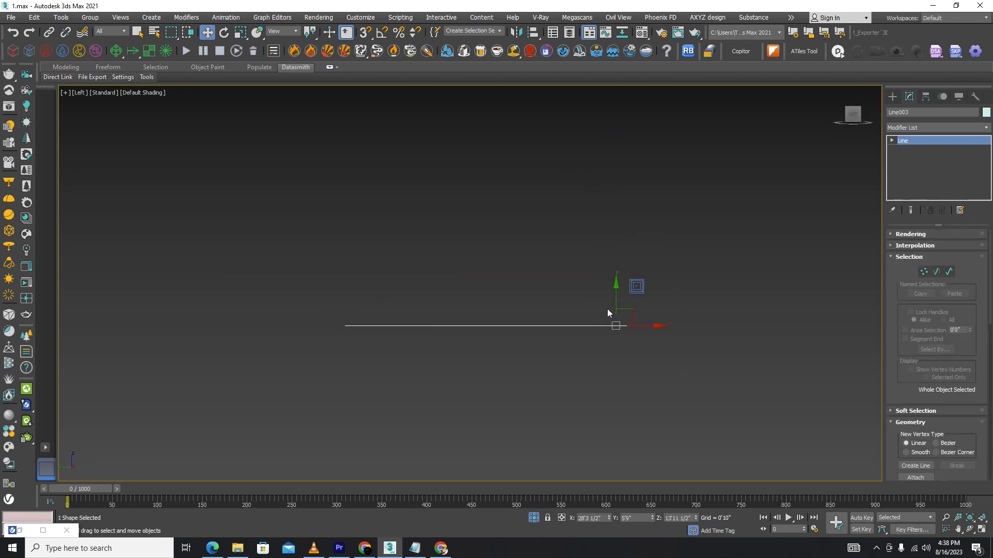
pyautogui.scroll(4, 607, 312)
pyautogui.moveTo(620, 317); pyautogui.dragTo(625, 259)
# Attach the copied V-Ray camera to the path line with a Path Constraint and turn on its Follow option.
pyautogui.keyDown('alt'); pyautogui.moveTo(625, 259); pyautogui.dragTo(879, 370, button='middle'); pyautogui.keyUp('alt')
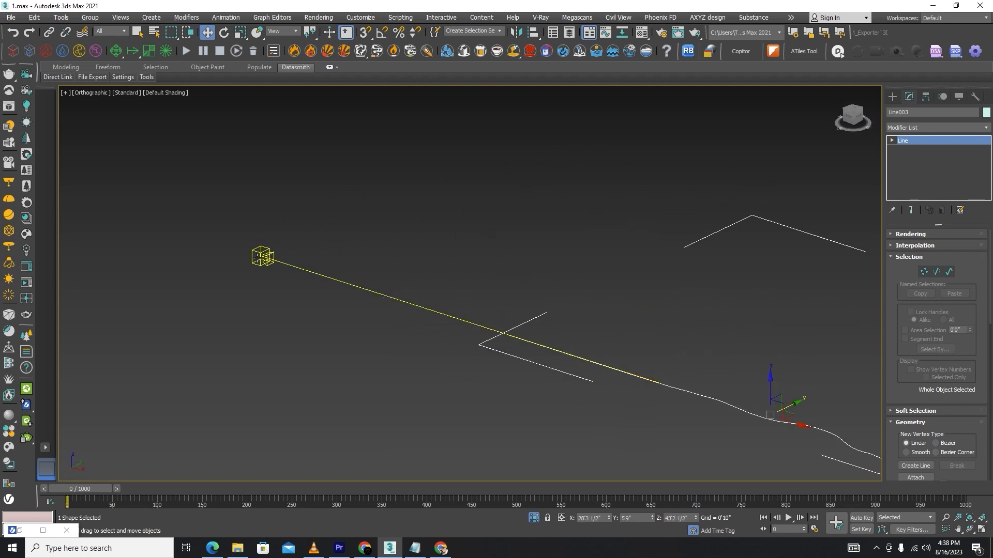
pyautogui.click(262, 257)
pyautogui.keyDown('alt'); pyautogui.moveTo(265, 255); pyautogui.dragTo(371, 284, button='middle'); pyautogui.keyUp('alt')
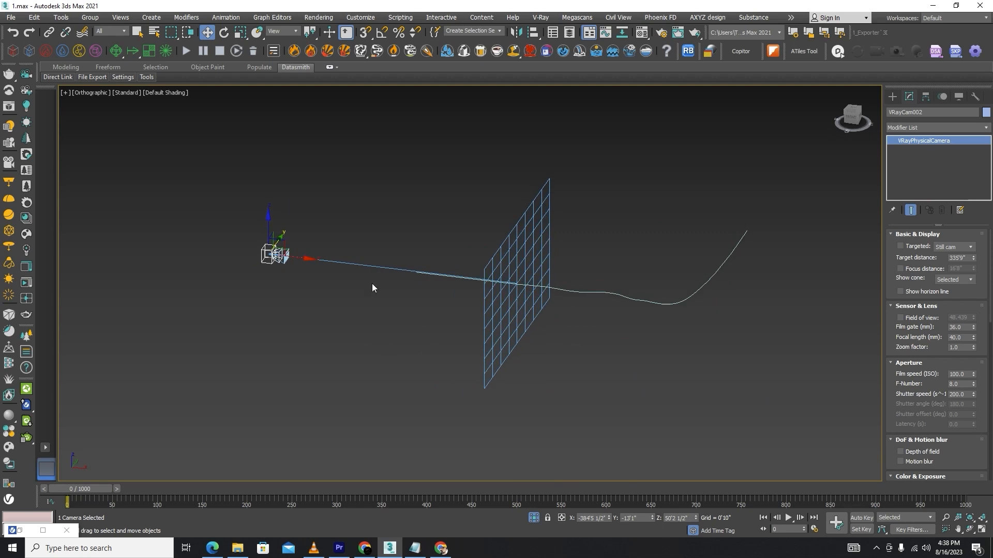
pyautogui.click(221, 18)
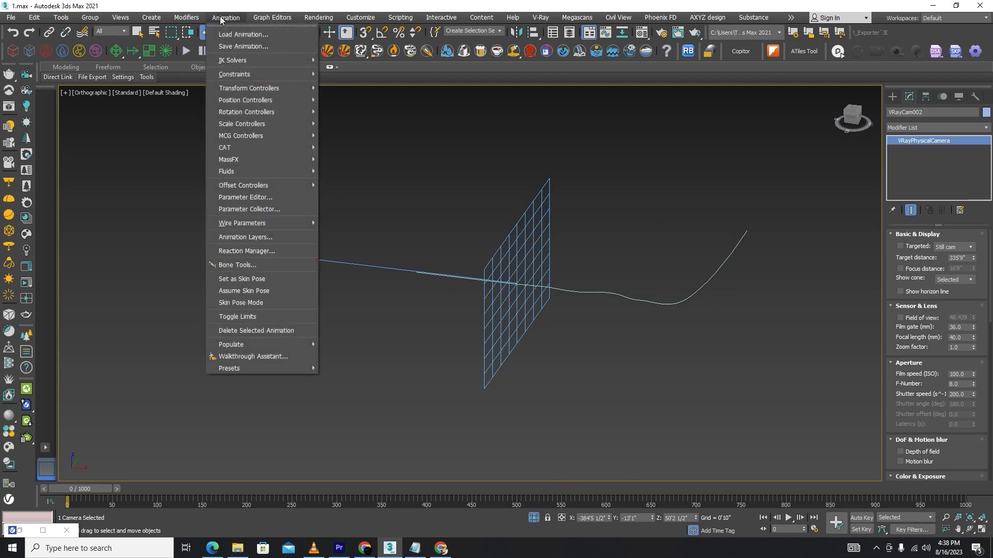
pyautogui.moveTo(235, 78)
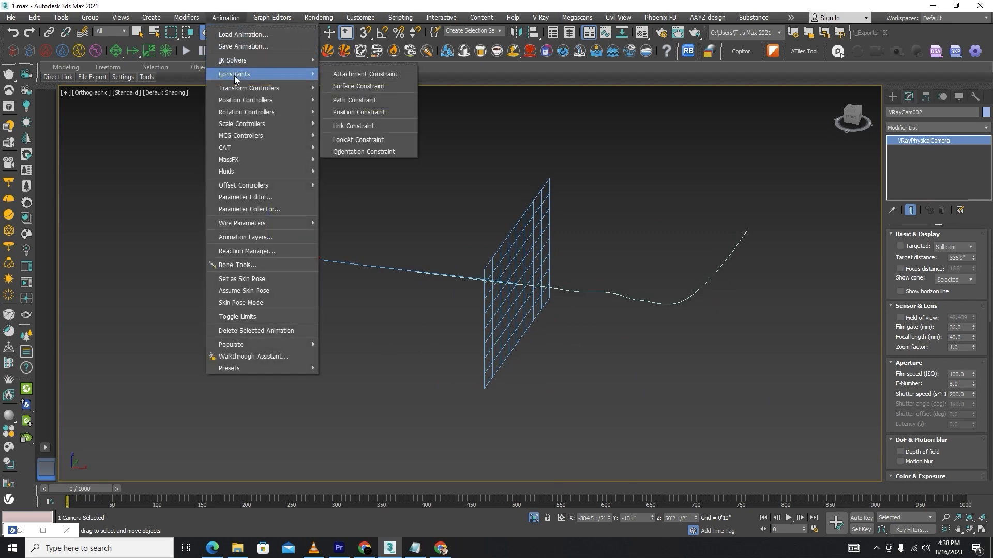
pyautogui.click(347, 101)
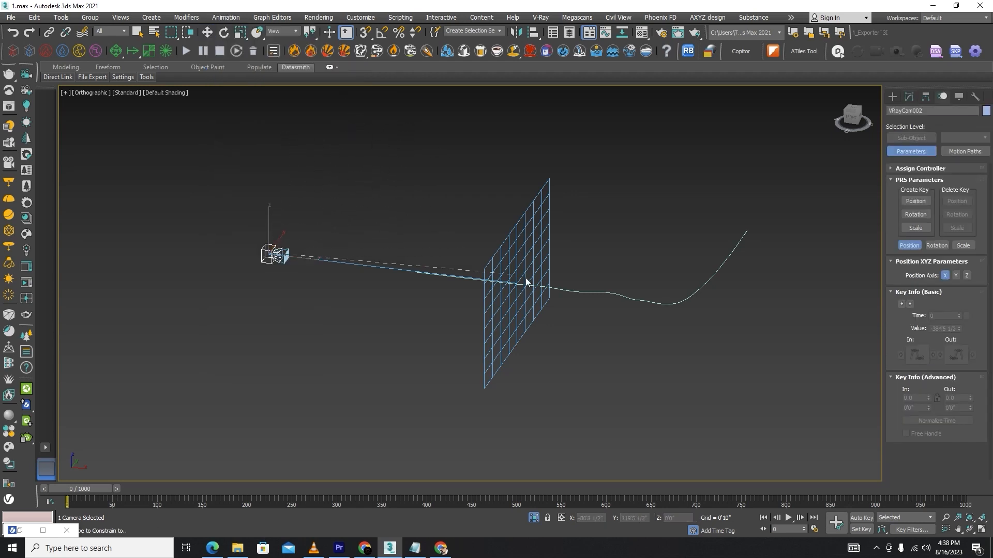
pyautogui.click(601, 293)
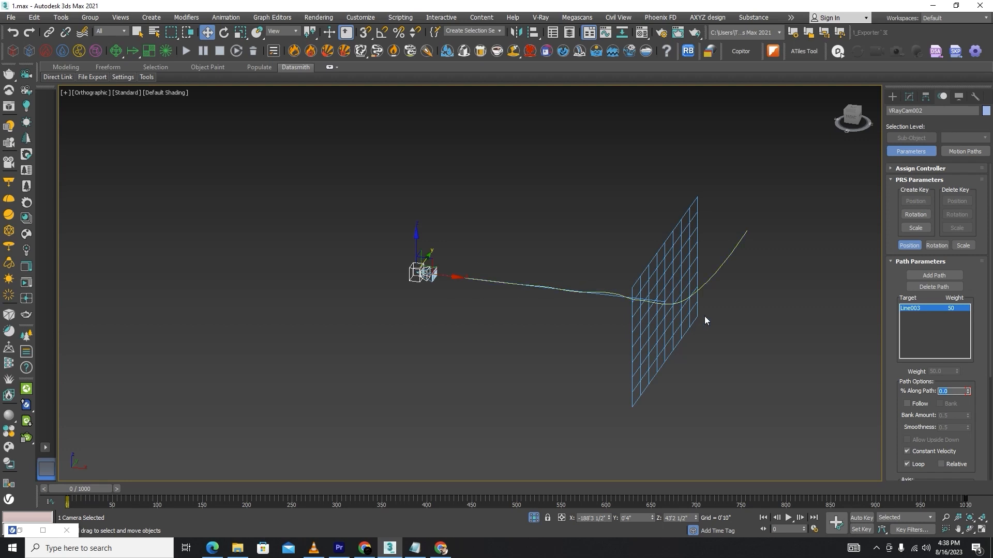
pyautogui.click(905, 404)
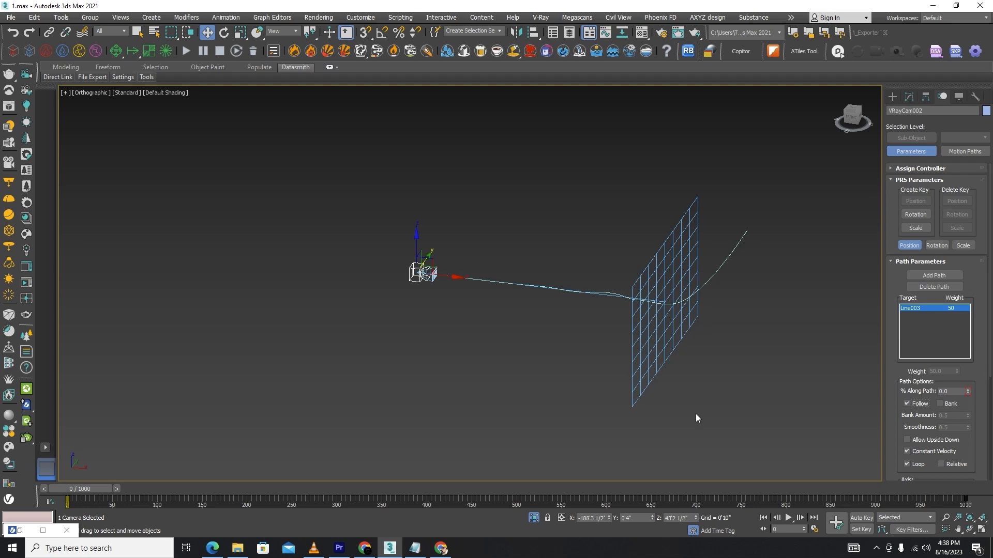
# Play the camera's motion along the path in the top view, stop it and return to the first frame.
pyautogui.press('t')
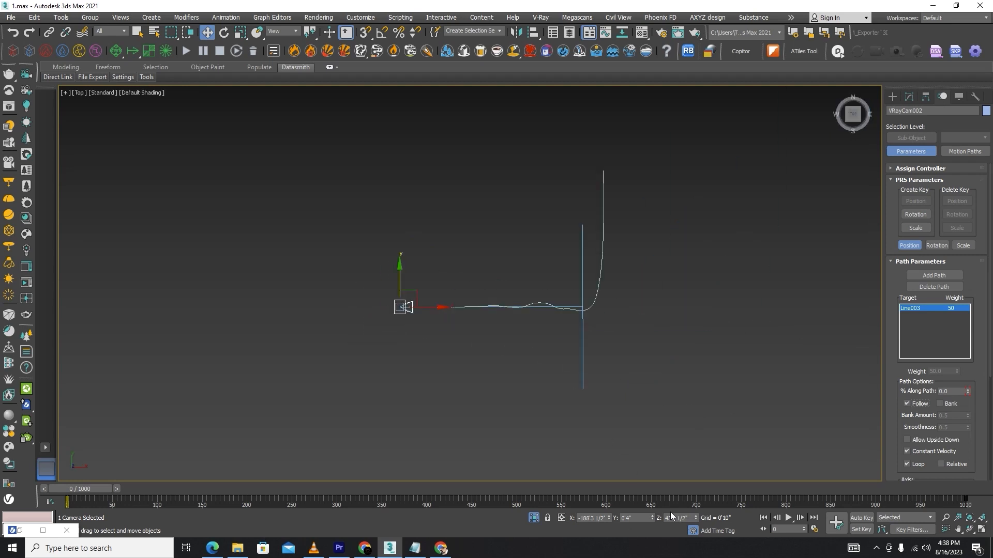
pyautogui.click(788, 518)
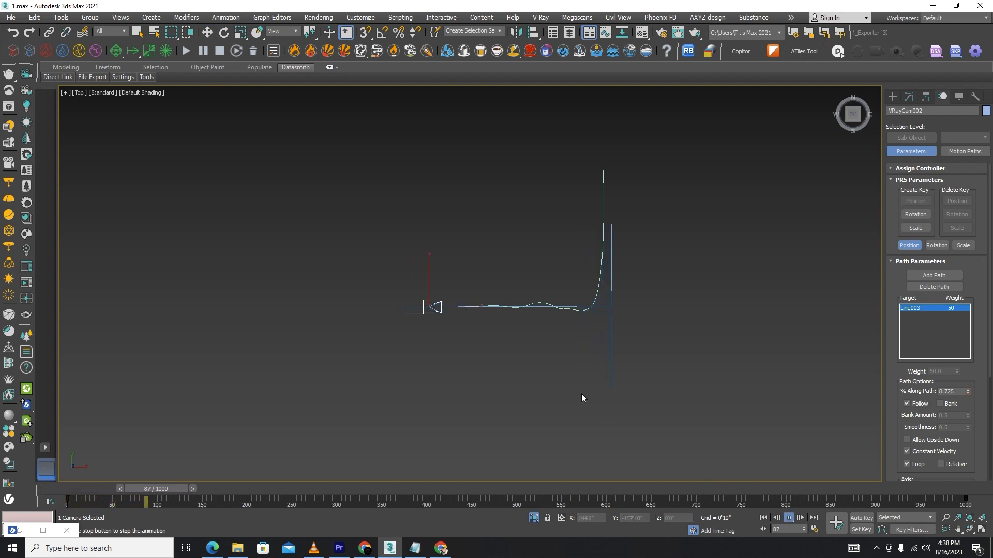
pyautogui.click(790, 517)
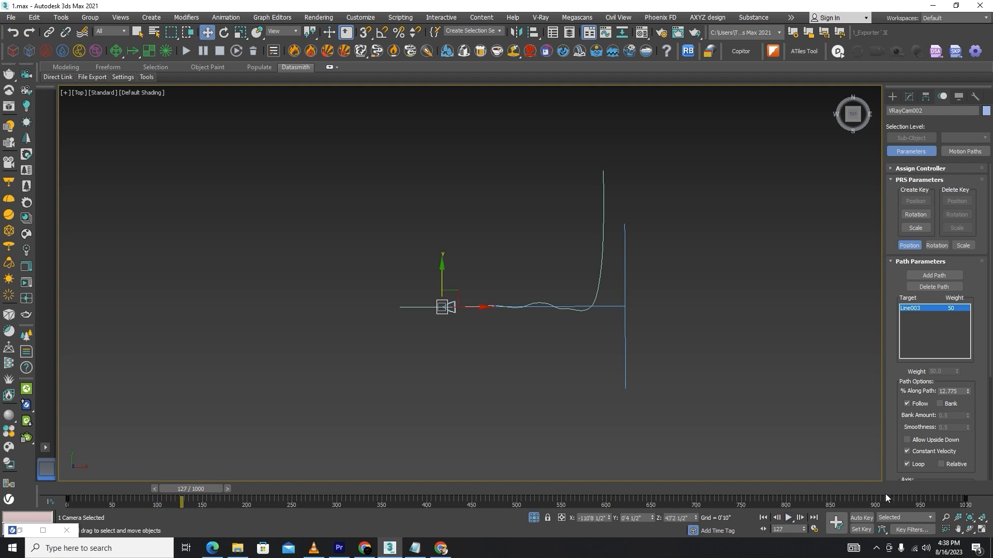
pyautogui.moveTo(182, 489); pyautogui.dragTo(83, 490)
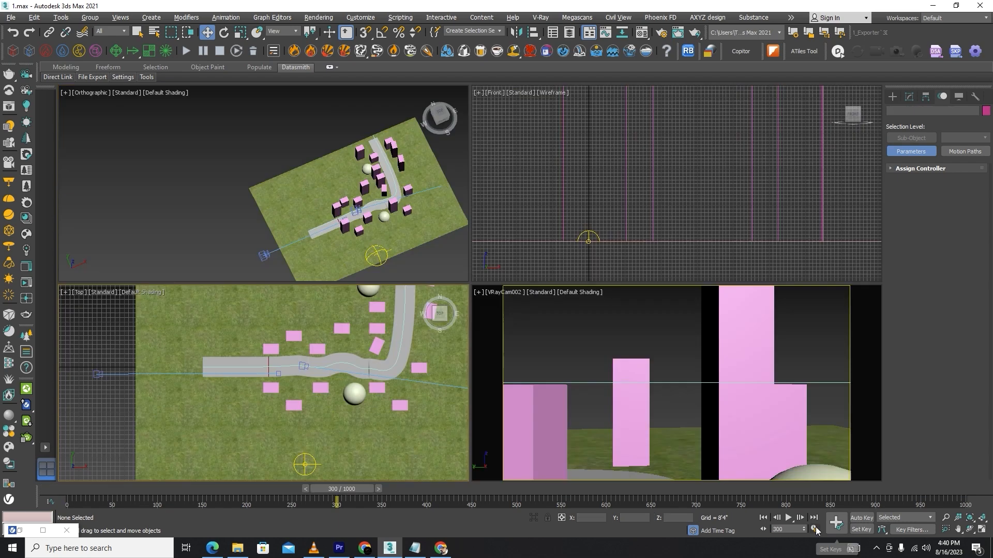
# Set the animation length to 300 frames in the time configuration.
pyautogui.click(815, 529)
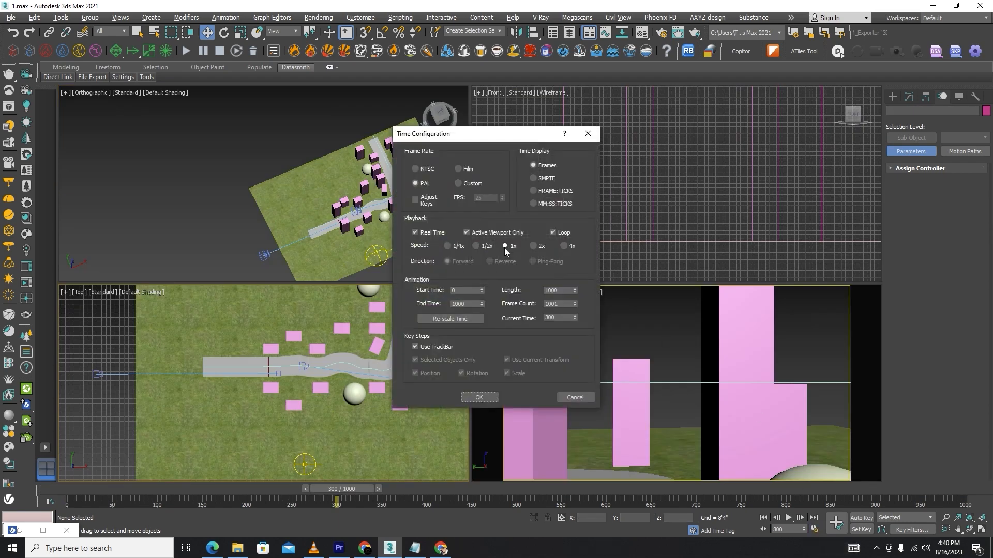
pyautogui.moveTo(557, 291); pyautogui.dragTo(511, 288)
pyautogui.click(489, 397)
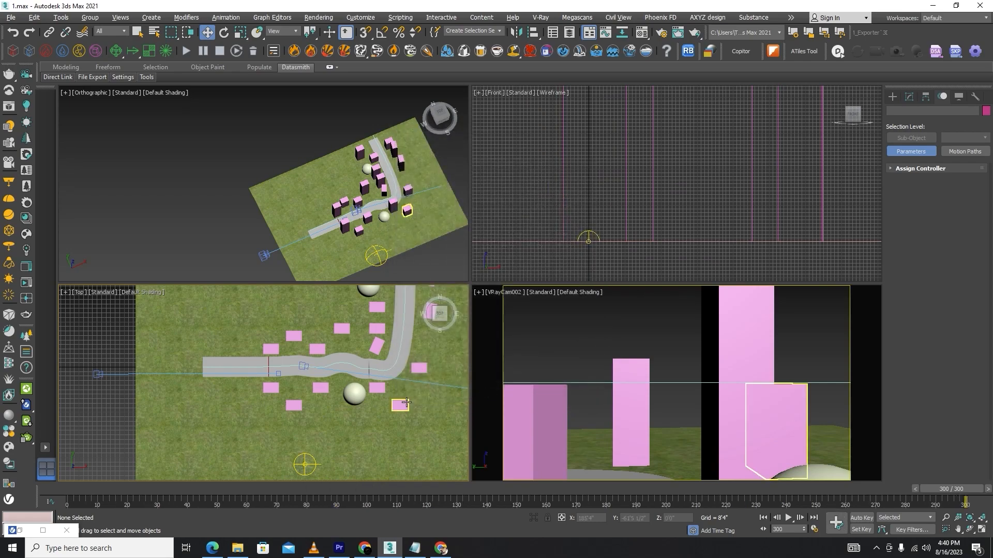
# Scrub the shortened animation back to frame 0, play it through the camera view and rewind it to the start.
pyautogui.moveTo(942, 490); pyautogui.dragTo(343, 494)
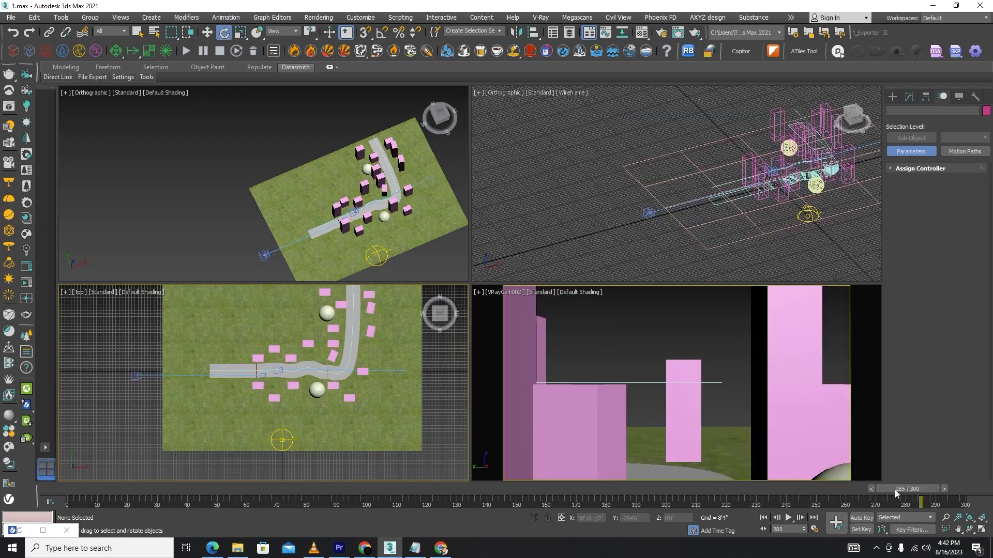
pyautogui.moveTo(919, 490); pyautogui.dragTo(489, 464)
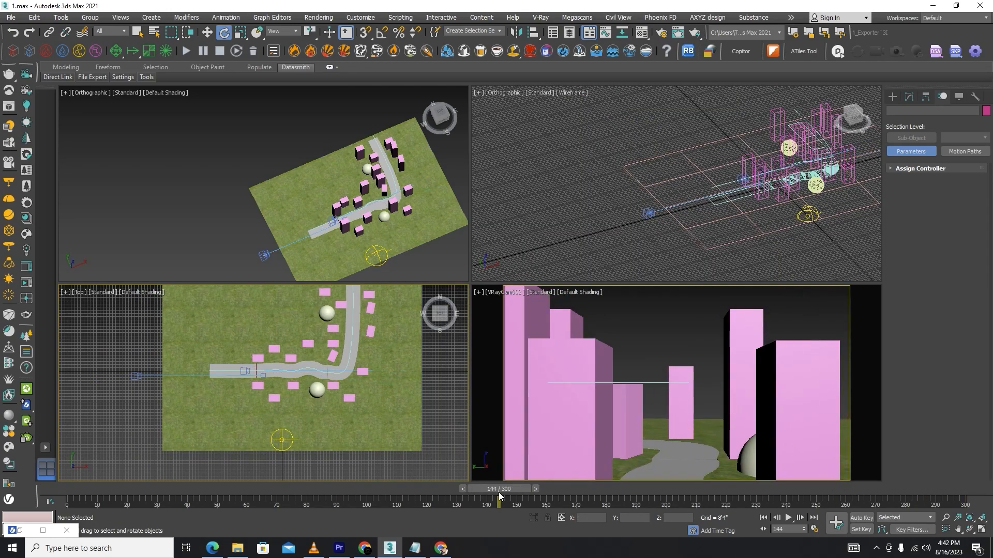
pyautogui.moveTo(499, 496); pyautogui.dragTo(54, 482)
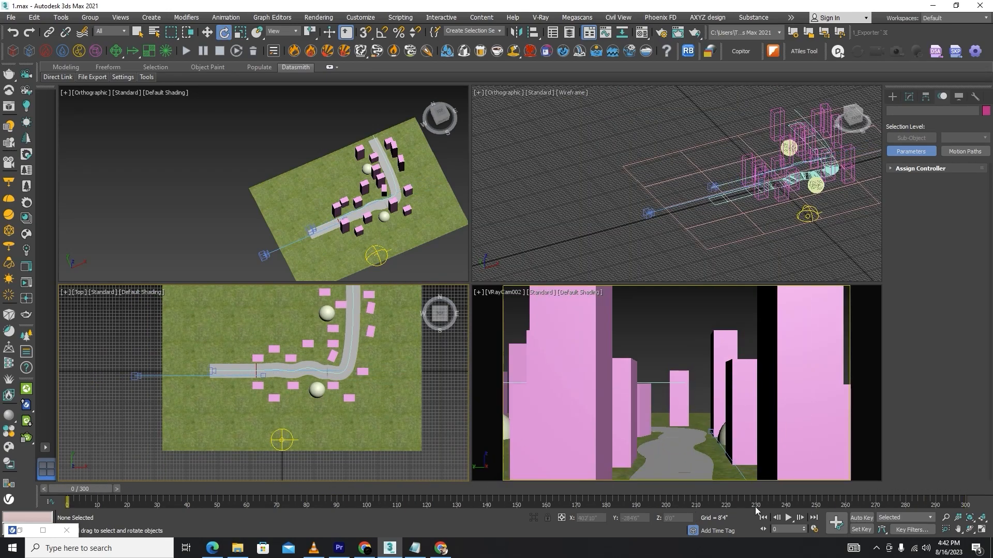
pyautogui.click(787, 518)
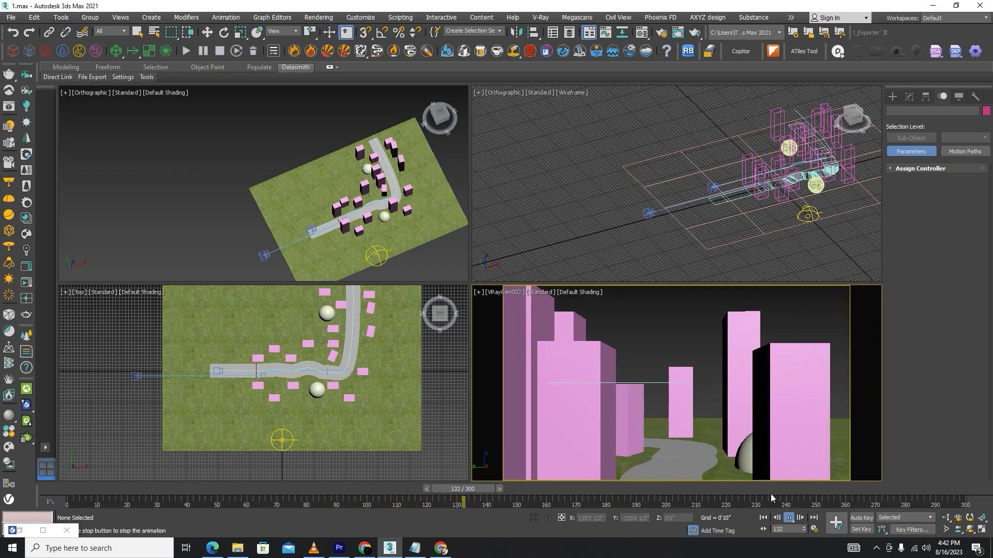
pyautogui.click(788, 518)
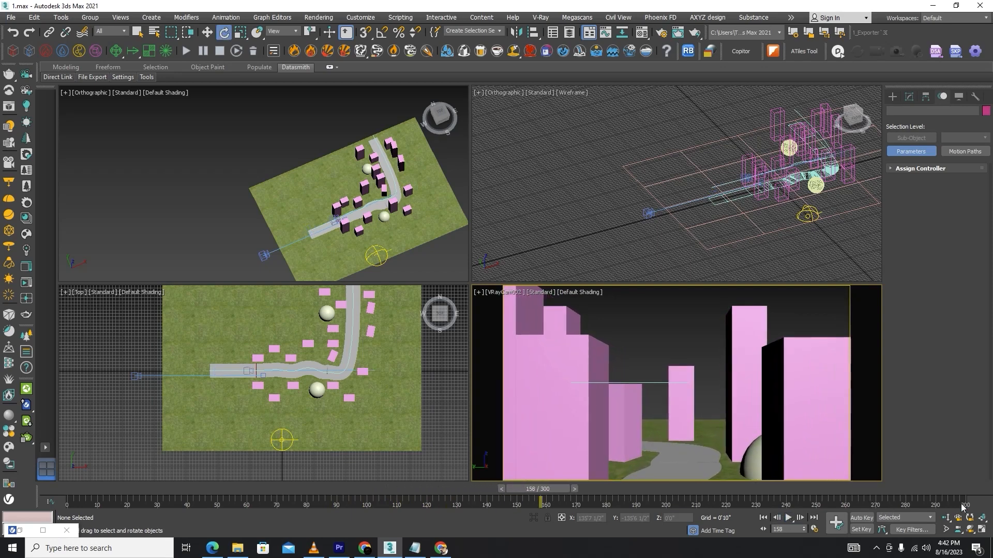
pyautogui.moveTo(539, 490); pyautogui.dragTo(70, 489)
# Delete the path-constrained camera copy at the start of the path line.
pyautogui.keyDown('alt'); pyautogui.moveTo(290, 392); pyautogui.dragTo(308, 344, button='middle'); pyautogui.keyUp('alt')
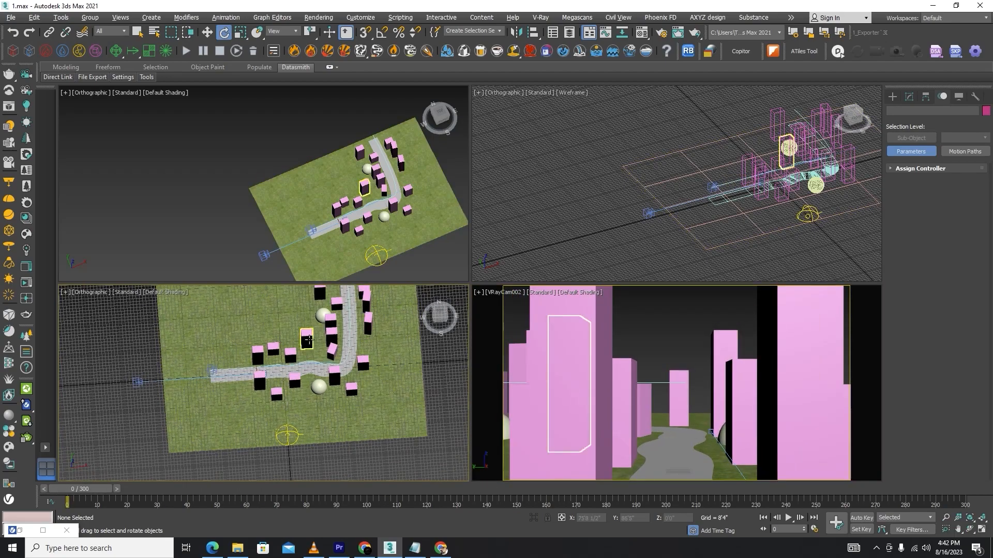
pyautogui.hotkey('alt', 'w')
pyautogui.keyDown('alt'); pyautogui.moveTo(548, 392); pyautogui.dragTo(579, 311, button='middle'); pyautogui.keyUp('alt')
pyautogui.scroll(5, 310, 315)
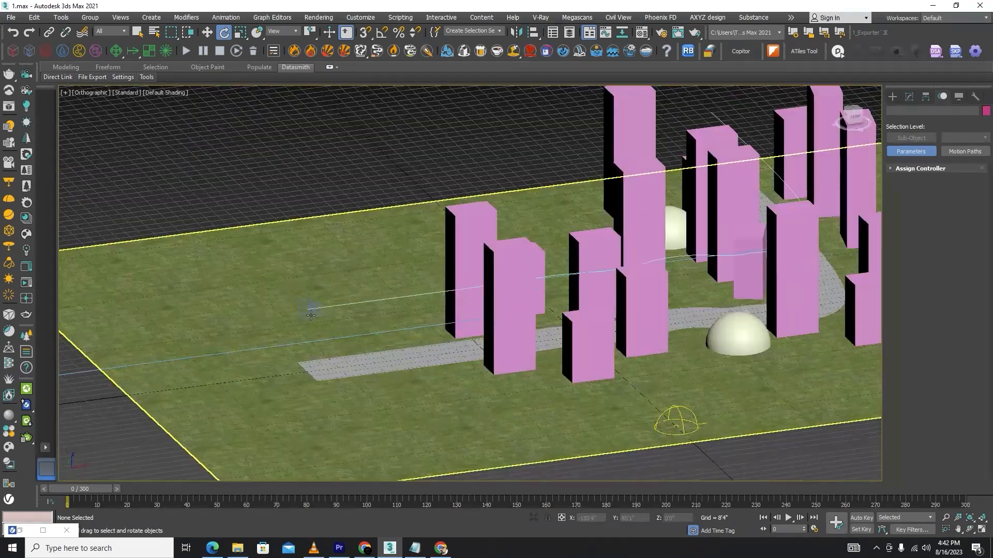
pyautogui.click(302, 309)
pyautogui.click(307, 308)
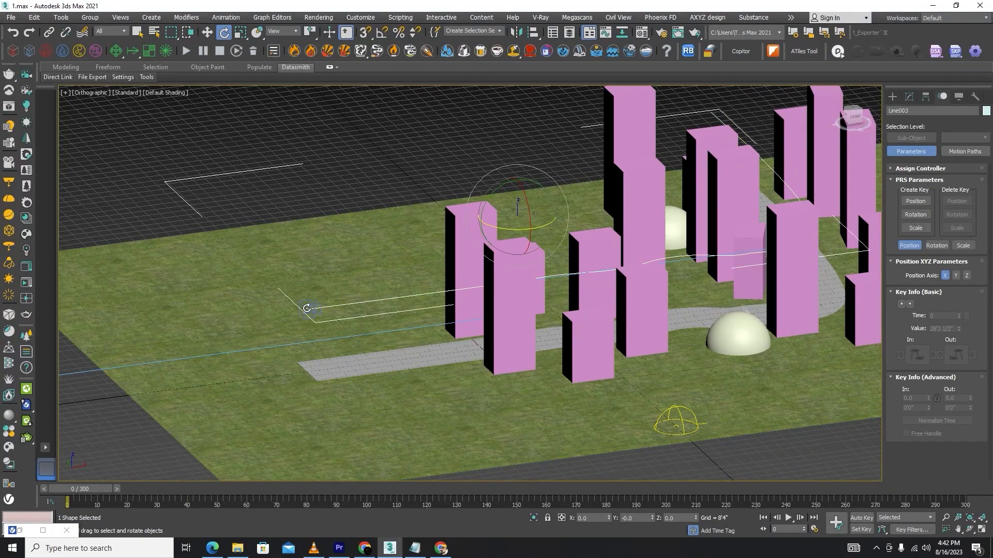
pyautogui.click(303, 306)
pyautogui.press('Delete')
# Clone the original V-Ray camera with its target straight up as one independent copy, at a height of about 53'.
pyautogui.scroll(-6, 303, 308)
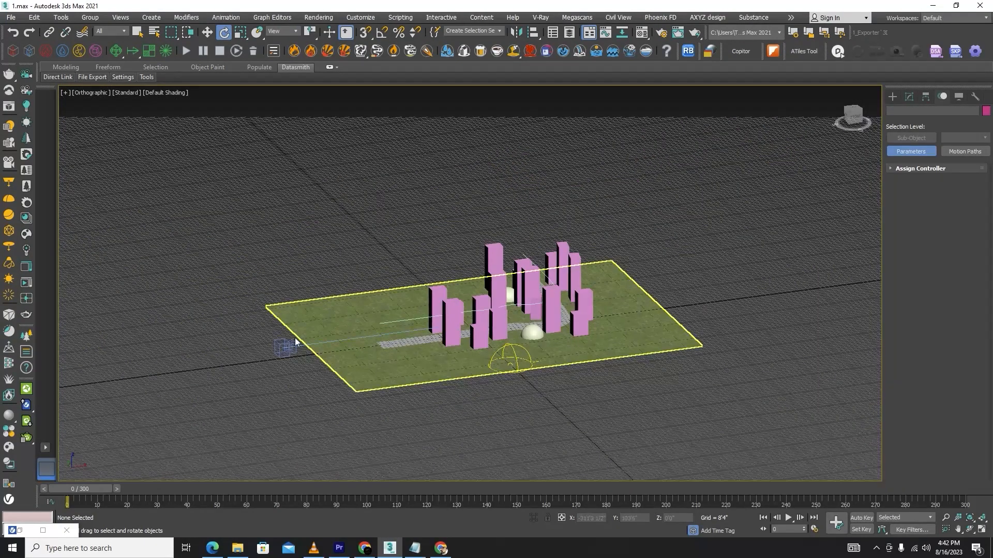
pyautogui.scroll(4, 298, 342)
pyautogui.click(334, 335)
pyautogui.press('w')
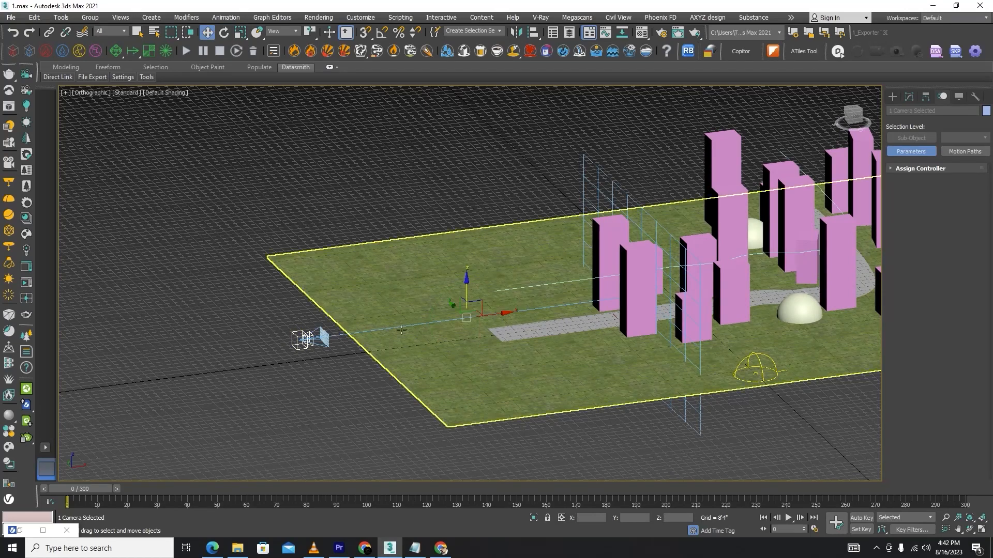
pyautogui.keyDown('shift'); pyautogui.moveTo(465, 299); pyautogui.dragTo(457, 270); pyautogui.keyUp('shift')
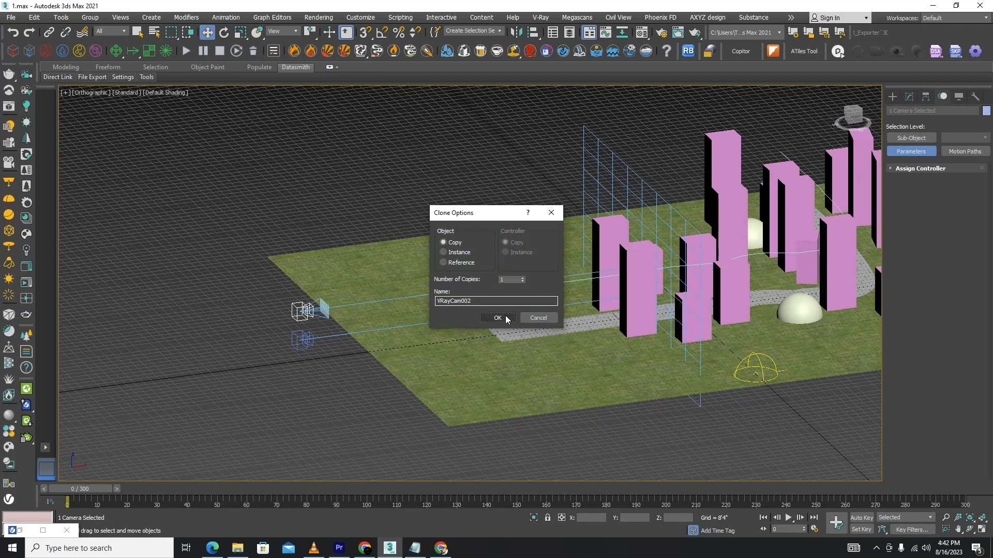
pyautogui.click(497, 317)
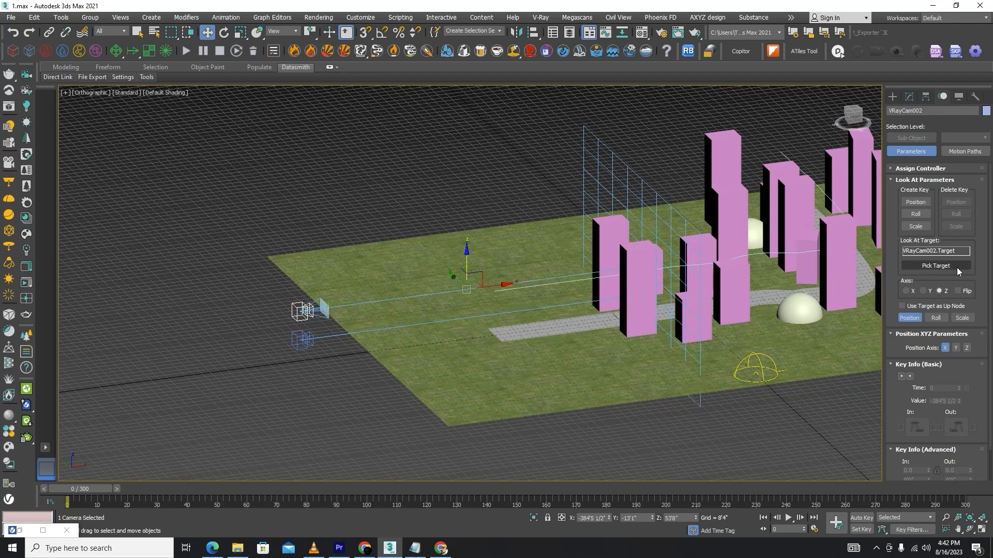
# Turn off the Targeted option on the new camera copy and attach it to the path line with a Path Constraint.
pyautogui.click(907, 100)
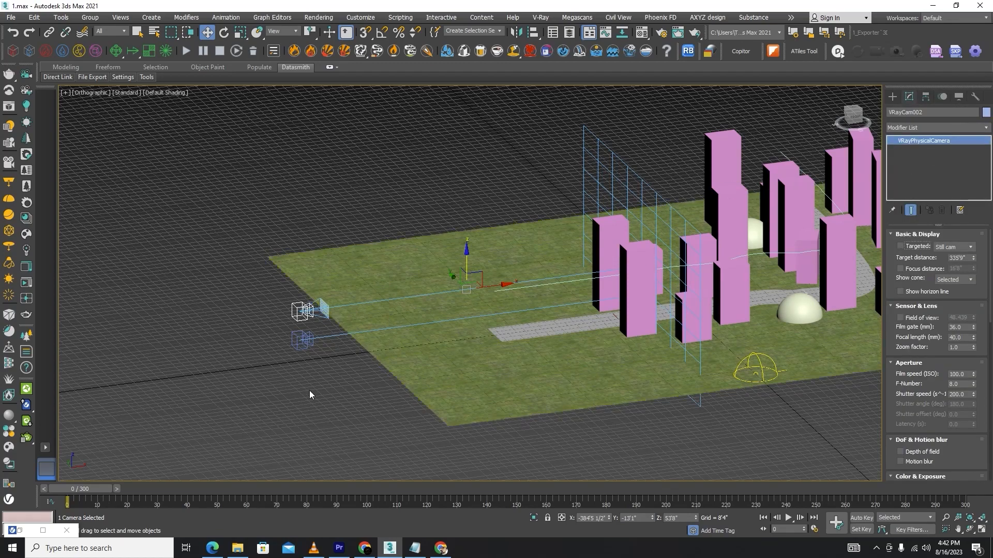
pyautogui.click(210, 18)
pyautogui.moveTo(259, 74)
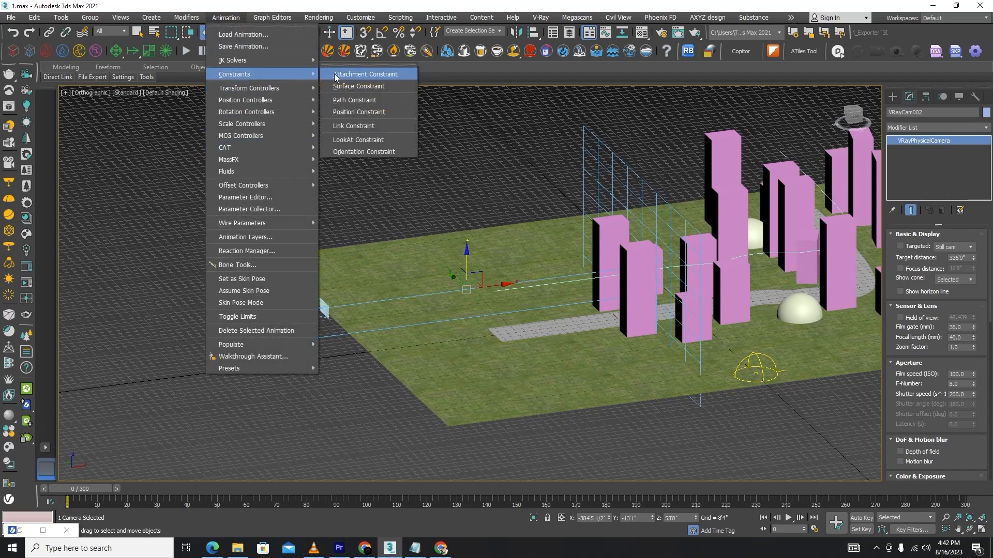
pyautogui.click(357, 101)
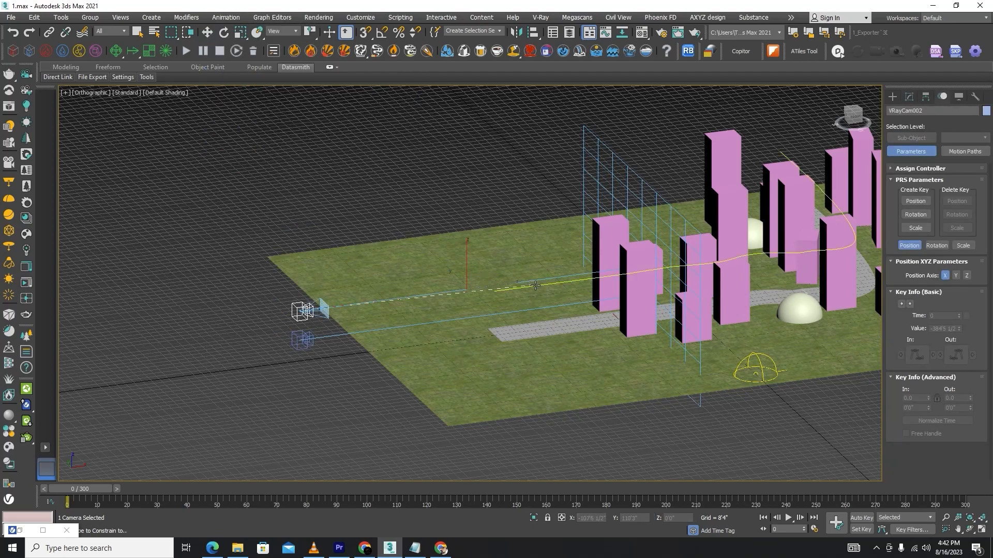
pyautogui.click(535, 285)
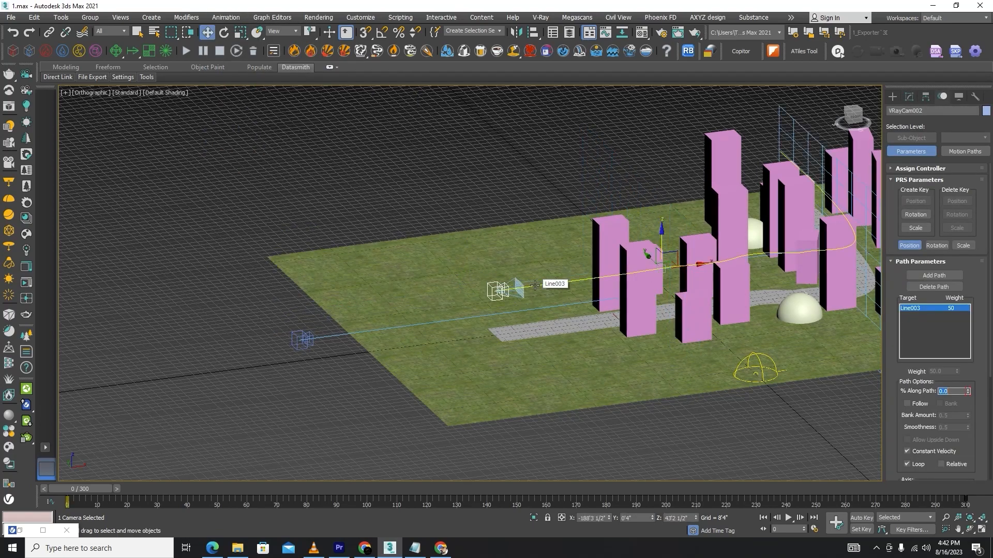
# Set the perspective viewport to look through VRayCam002, play the animation there and stop it partway.
pyautogui.click(645, 445)
pyautogui.hotkey('alt', 'w')
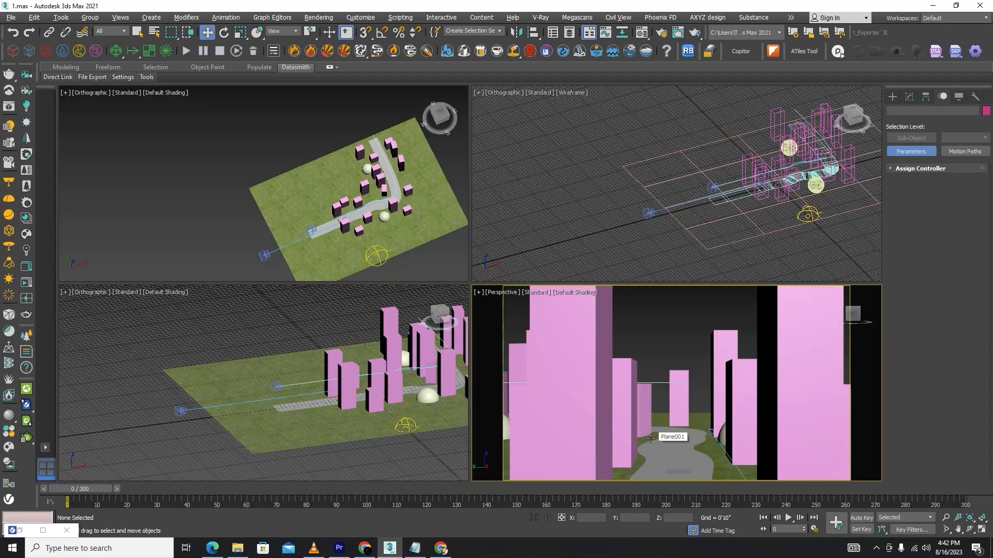
pyautogui.press('c')
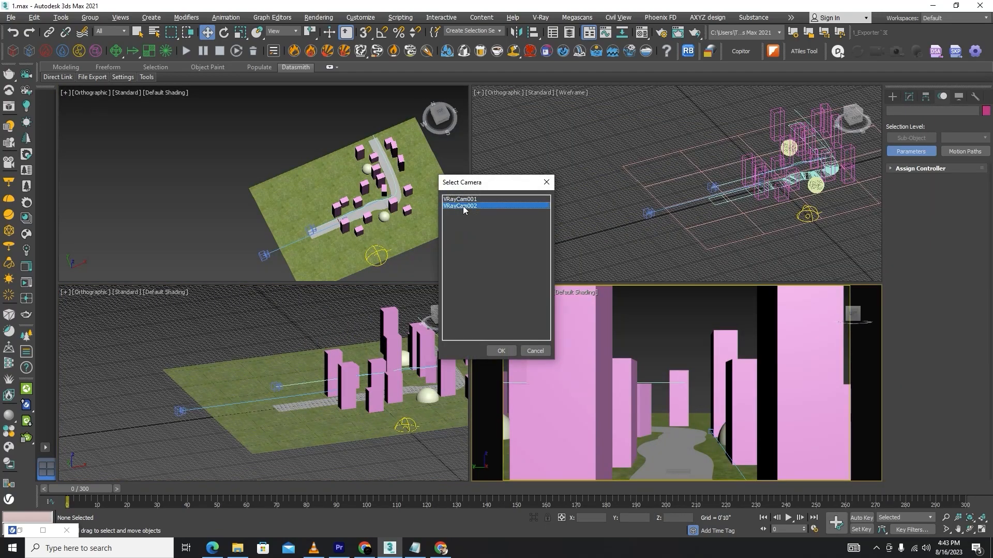
pyautogui.click(500, 351)
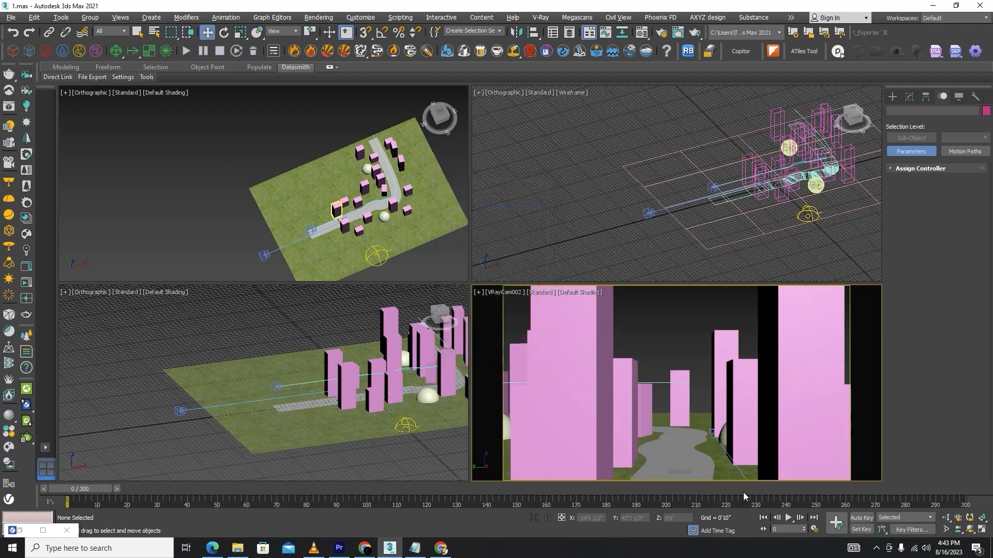
pyautogui.click(788, 517)
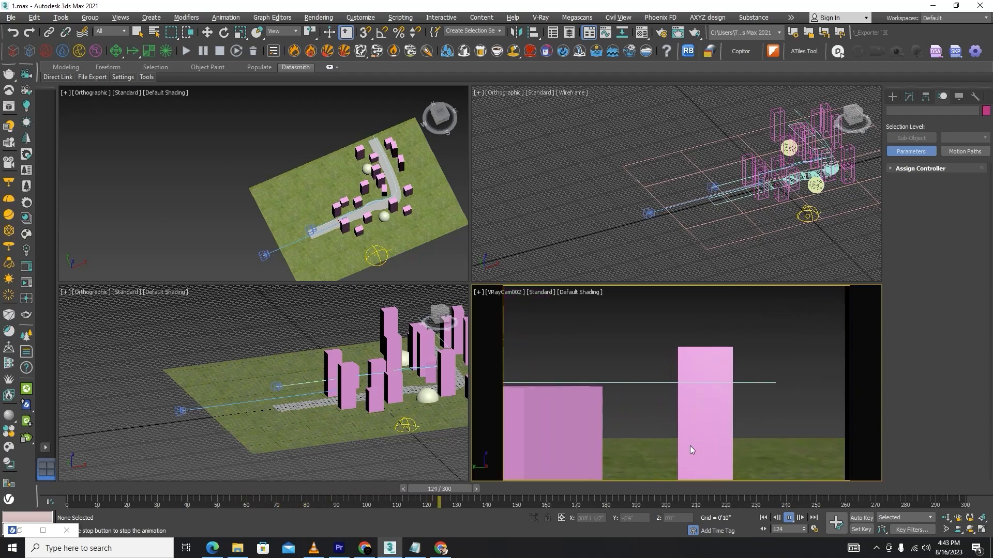
pyautogui.click(787, 517)
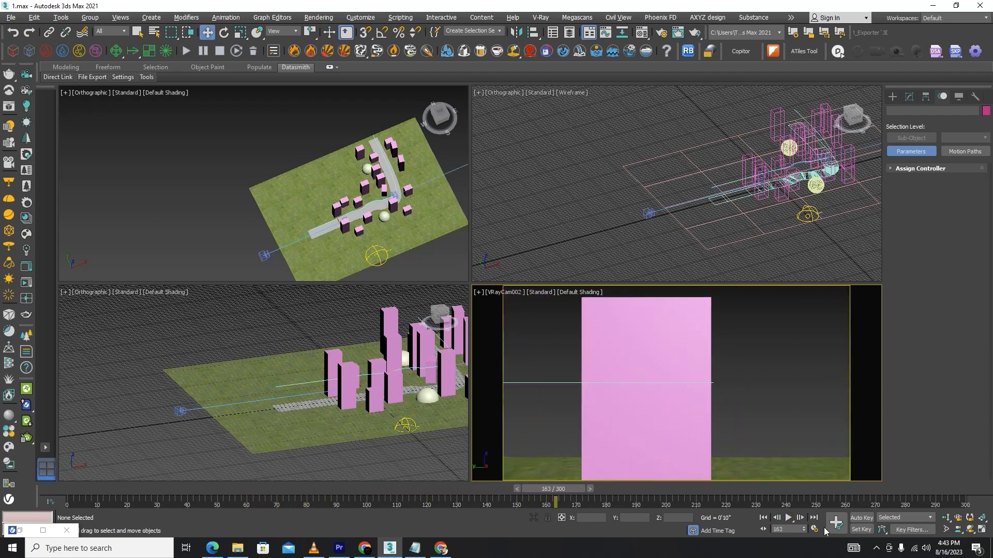
# Check the time configuration, rewind to frame 0 and play the camera animation, stopping it partway.
pyautogui.click(814, 530)
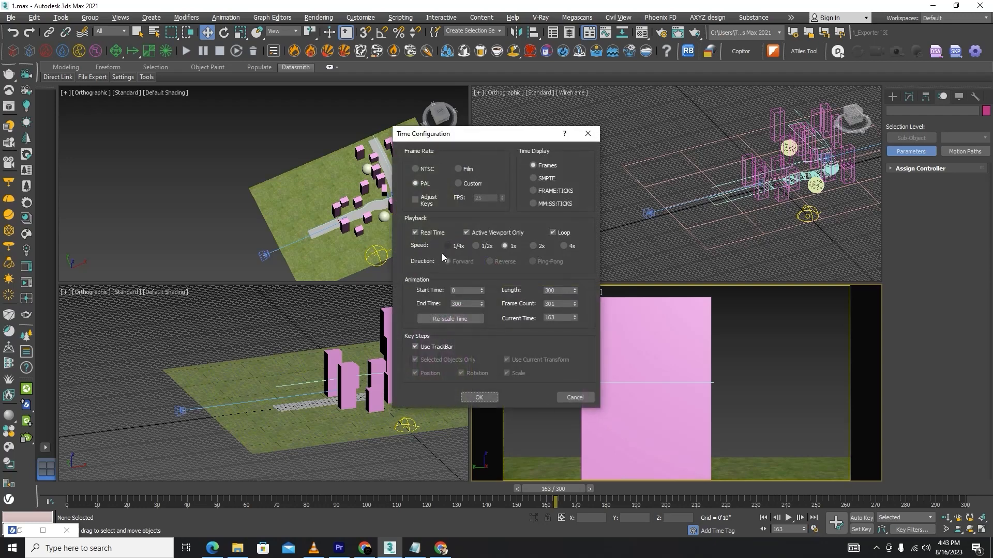
pyautogui.click(588, 135)
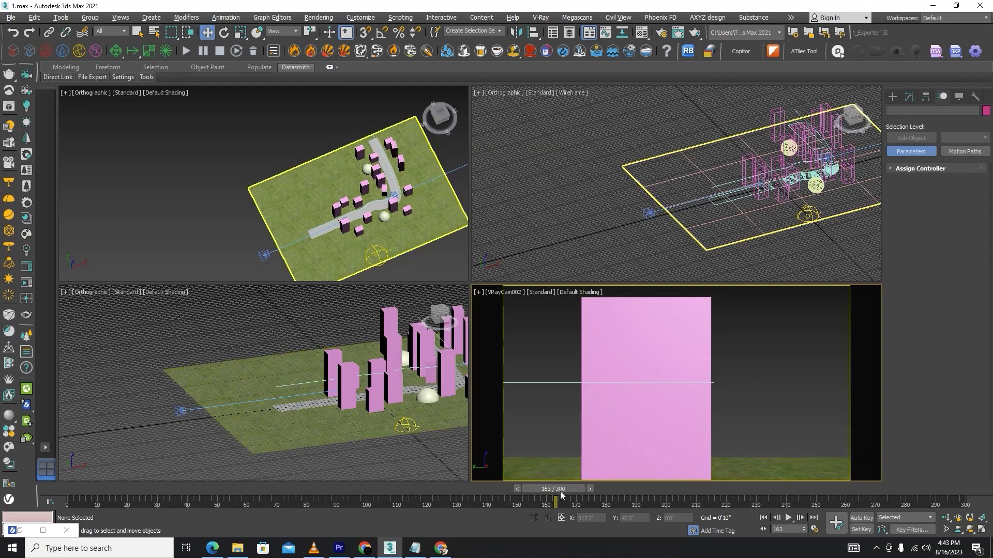
pyautogui.moveTo(555, 488); pyautogui.dragTo(70, 478)
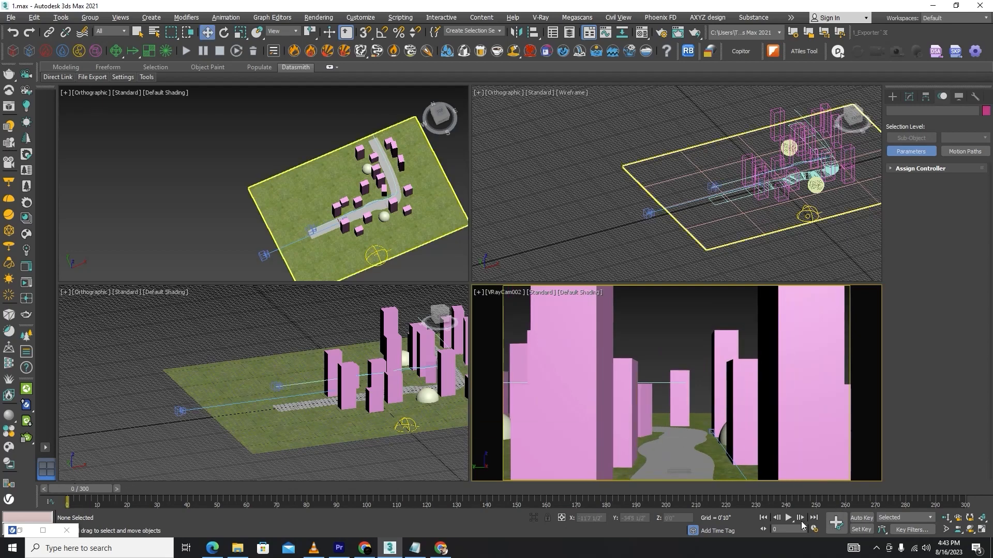
pyautogui.press('/')
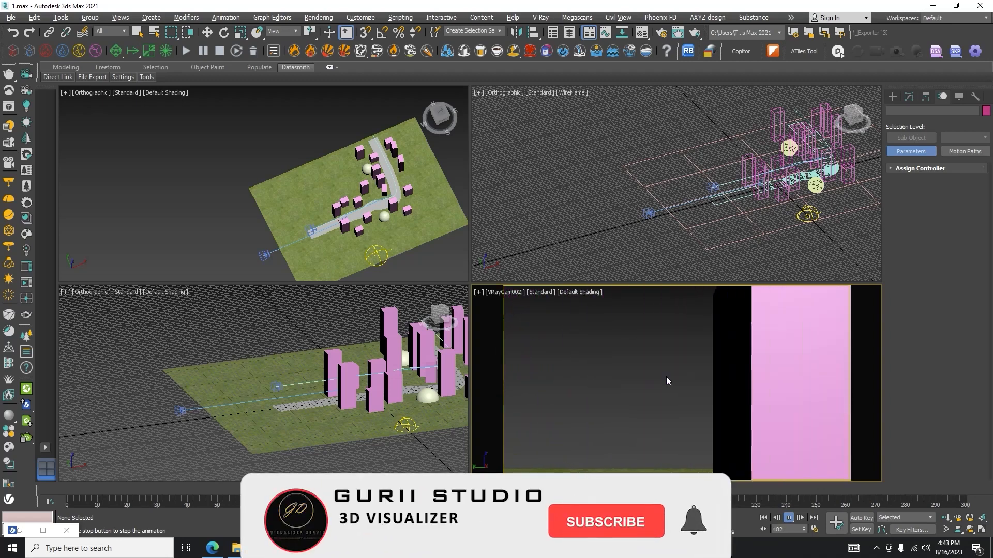
pyautogui.click(789, 517)
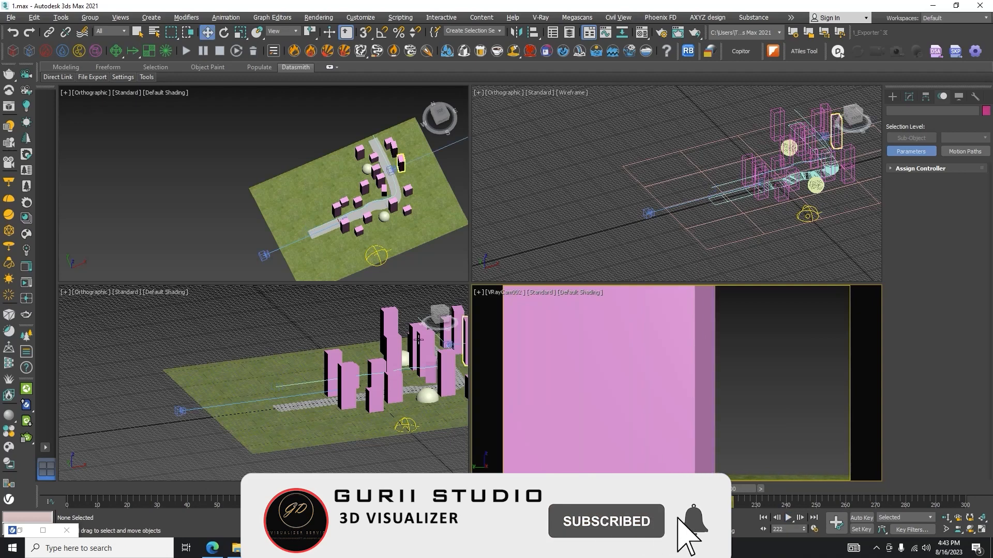
# Rewind to frame 0 and lower the camera path line to a Z height of 15'8 1/2".
pyautogui.click(408, 369)
pyautogui.moveTo(352, 327); pyautogui.dragTo(352, 335)
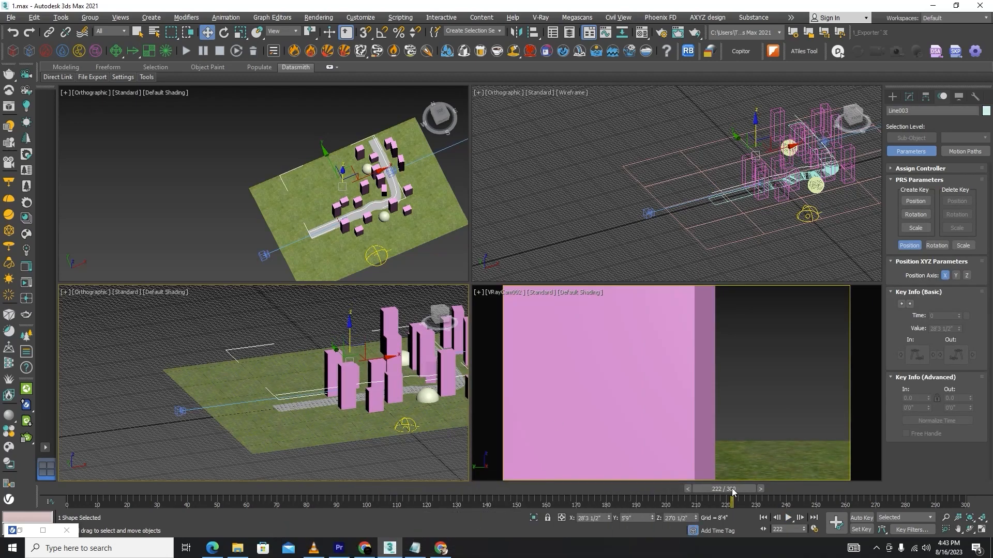
pyautogui.moveTo(731, 489); pyautogui.dragTo(83, 487)
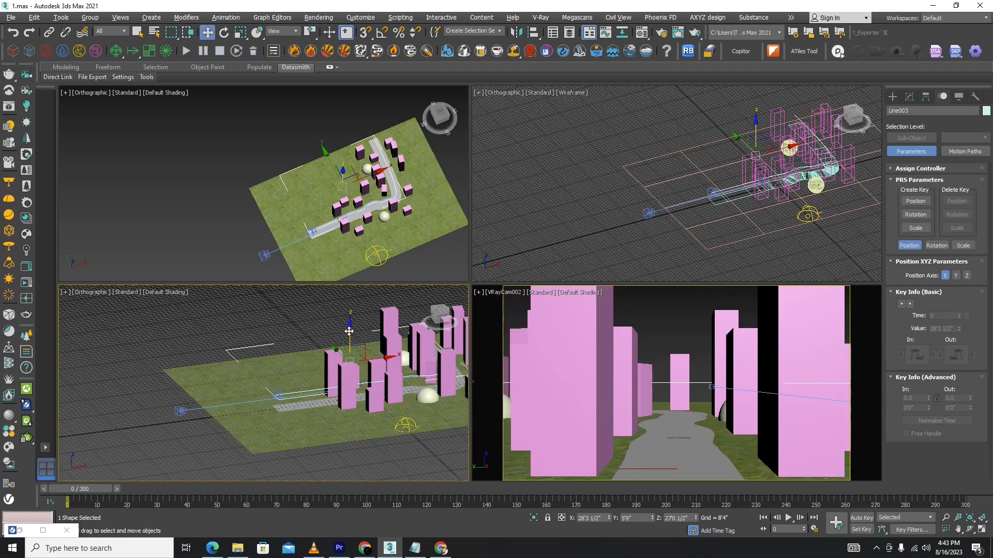
pyautogui.moveTo(349, 331); pyautogui.dragTo(349, 357)
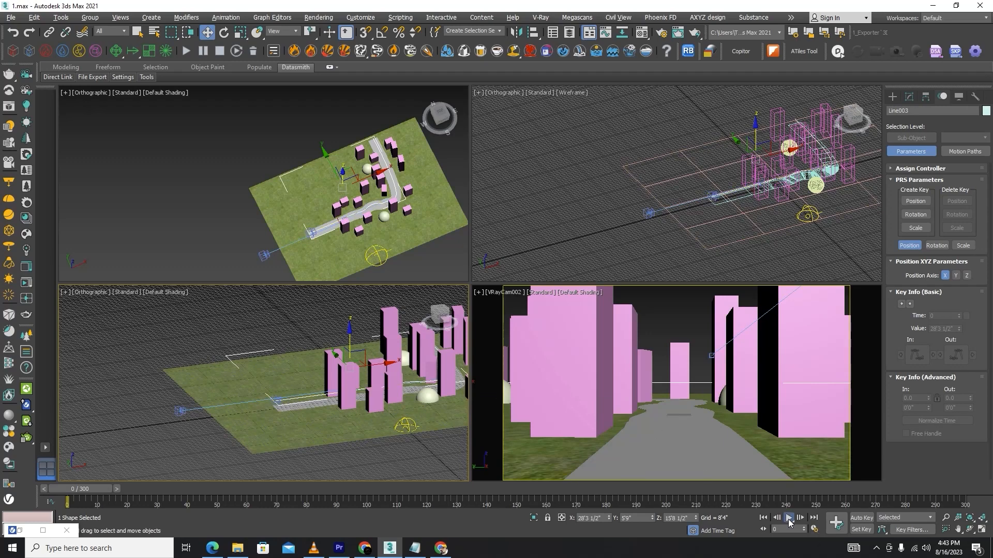
# Play the walkthrough from the lowered path for a moment, stop it and return to frame 0.
pyautogui.click(788, 518)
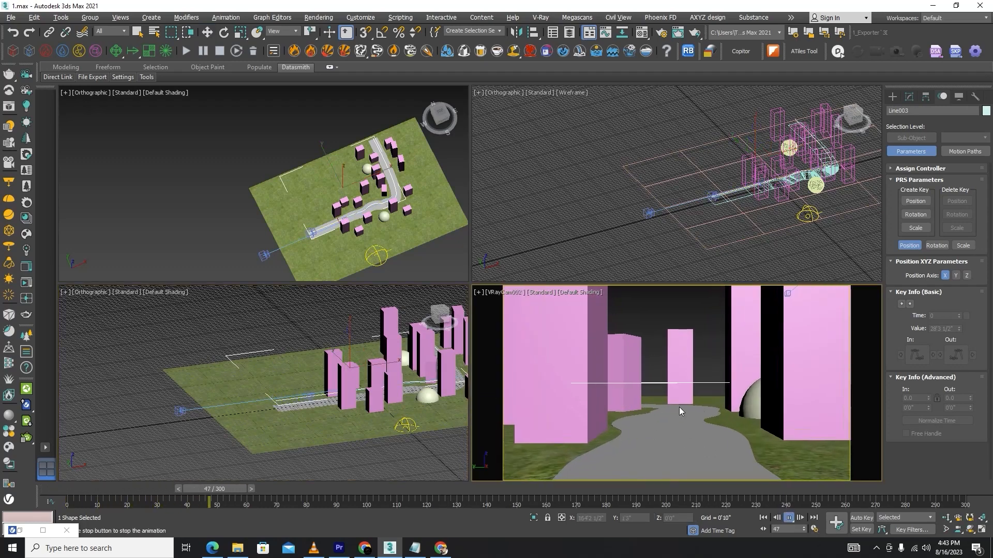
pyautogui.click(787, 517)
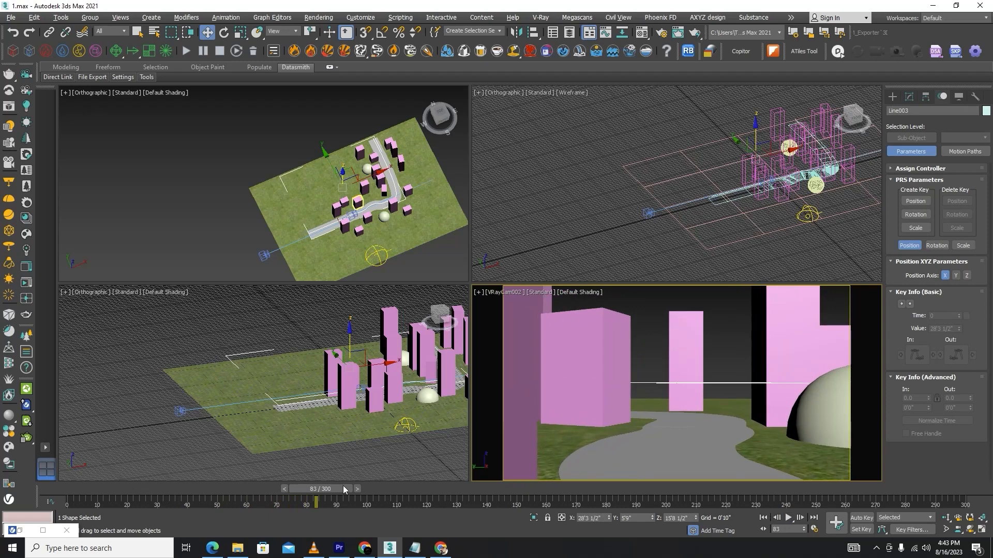
pyautogui.moveTo(343, 486); pyautogui.dragTo(53, 487)
pyautogui.press('w')
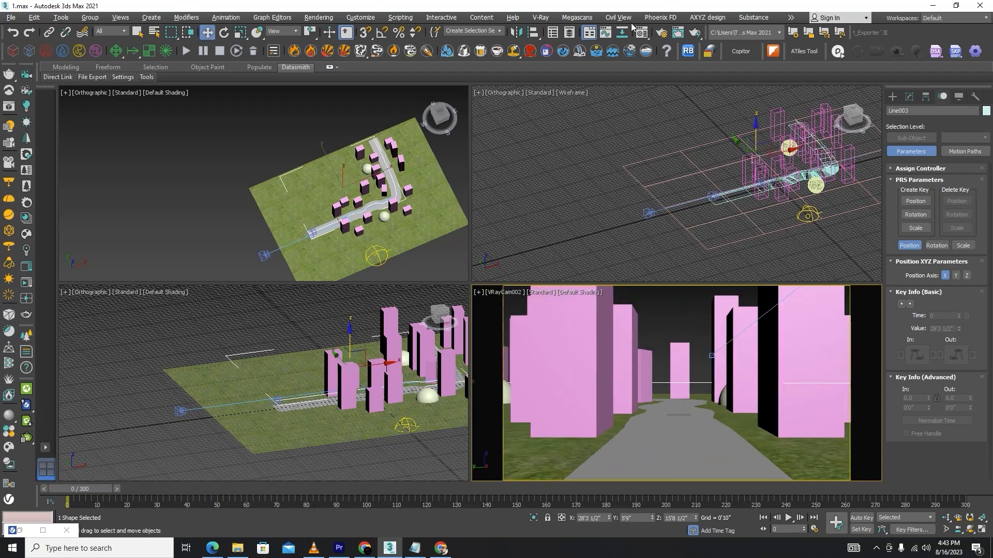
# Review the common render settings for frame range and output size, and the file location used for the render output.
pyautogui.click(661, 33)
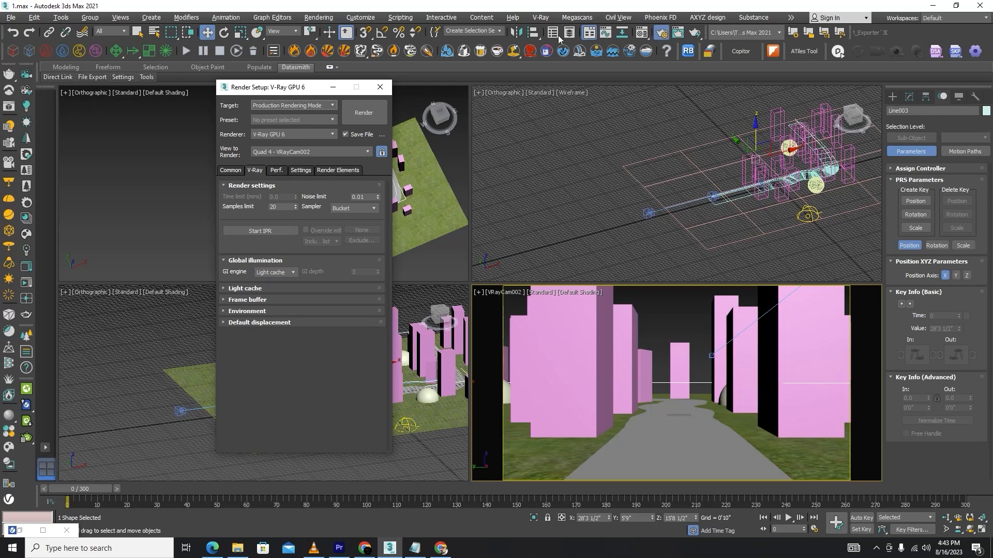
pyautogui.click(230, 171)
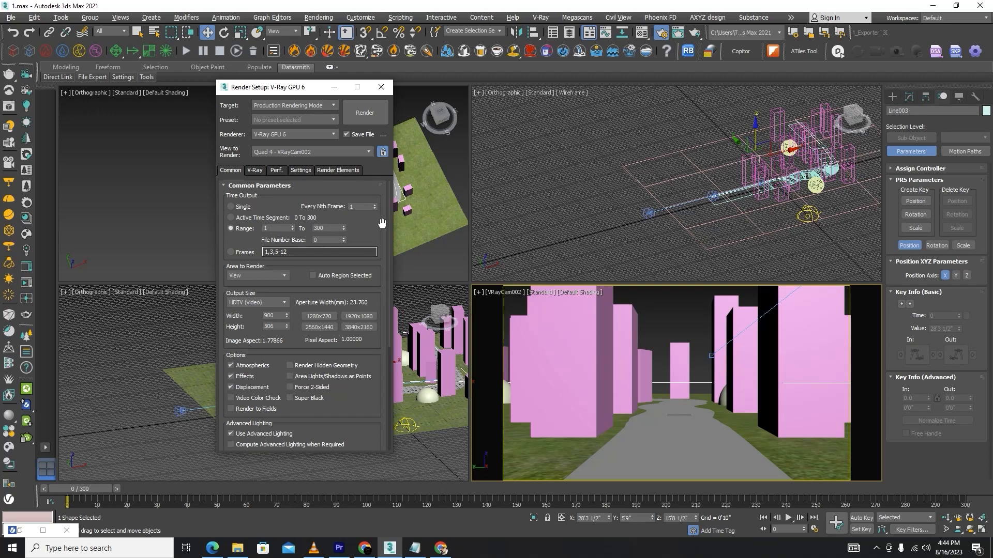
pyautogui.moveTo(389, 212); pyautogui.dragTo(382, 331)
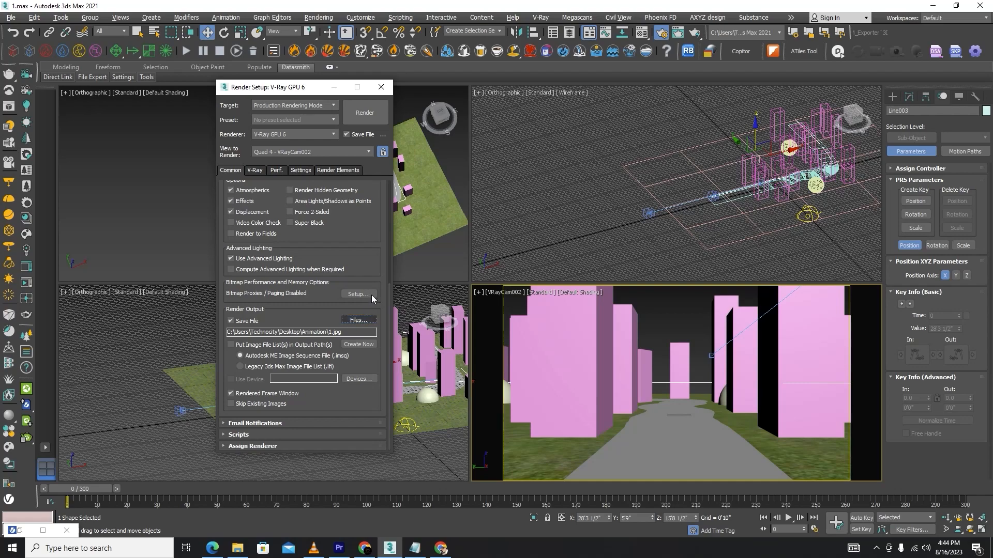
pyautogui.click(350, 320)
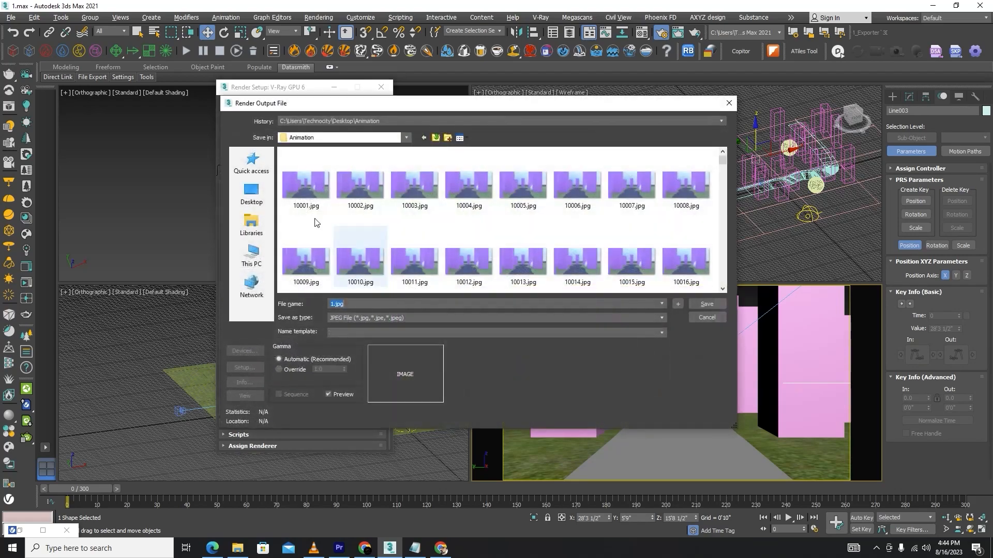
pyautogui.click(729, 106)
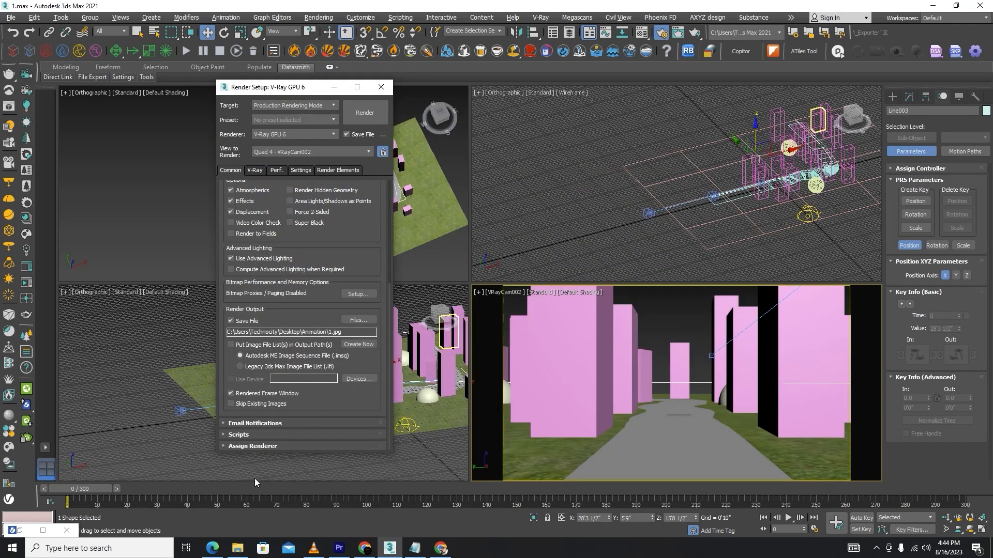
# Switch to File Explorer and browse the rendered JPG frames in the Desktop's Animation folder.
pyautogui.click(235, 549)
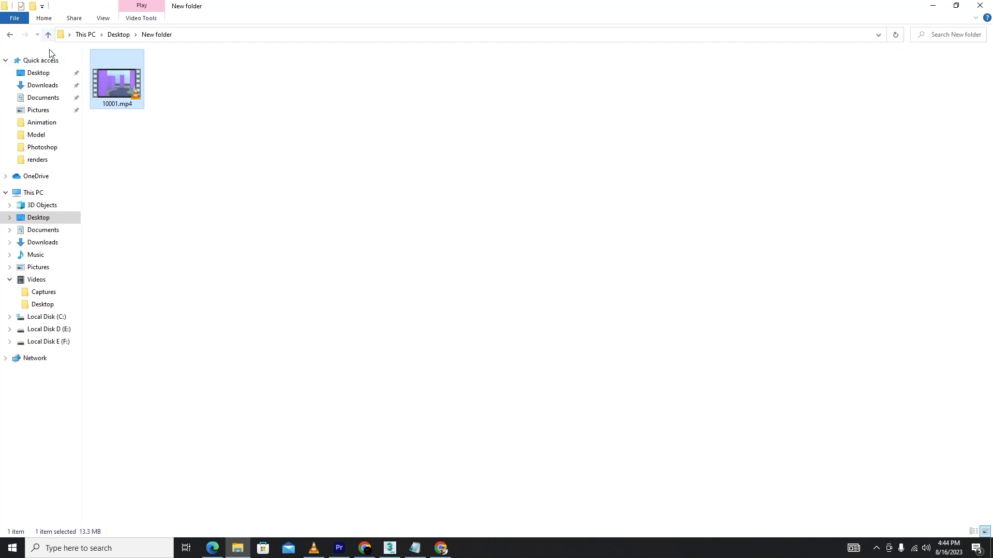
pyautogui.click(48, 35)
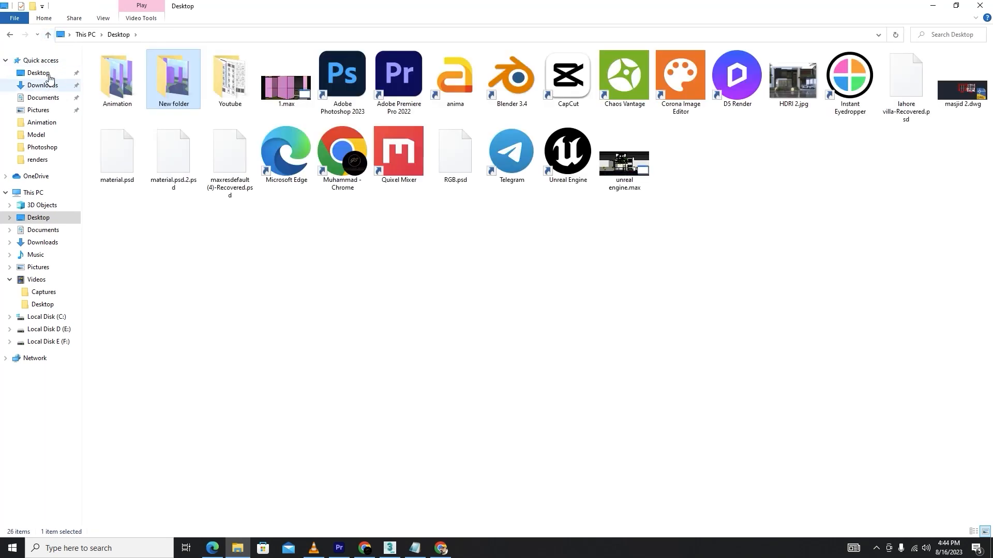
pyautogui.doubleClick(122, 83)
pyautogui.scroll(-5, 654, 108)
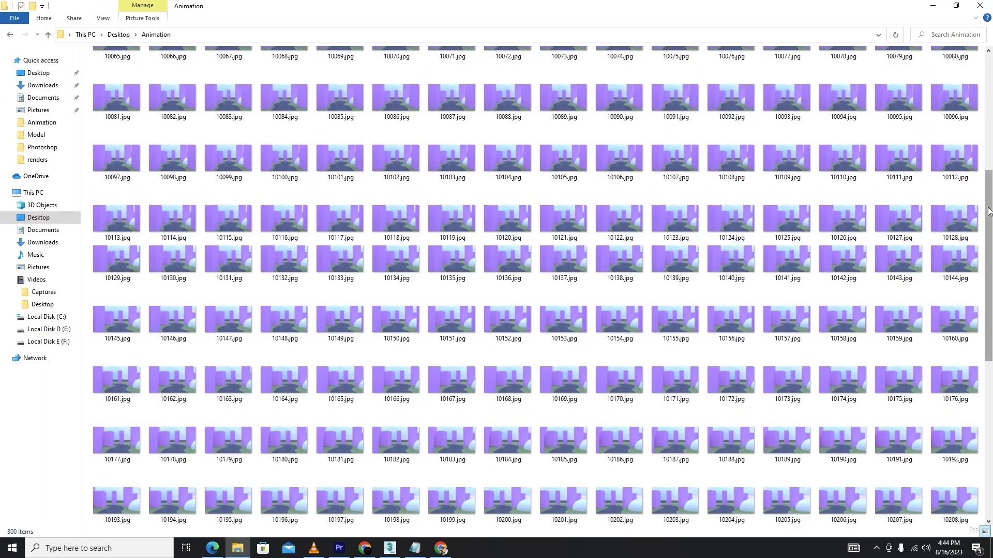
pyautogui.moveTo(987, 229); pyautogui.dragTo(985, 111)
pyautogui.scroll(-2, 987, 310)
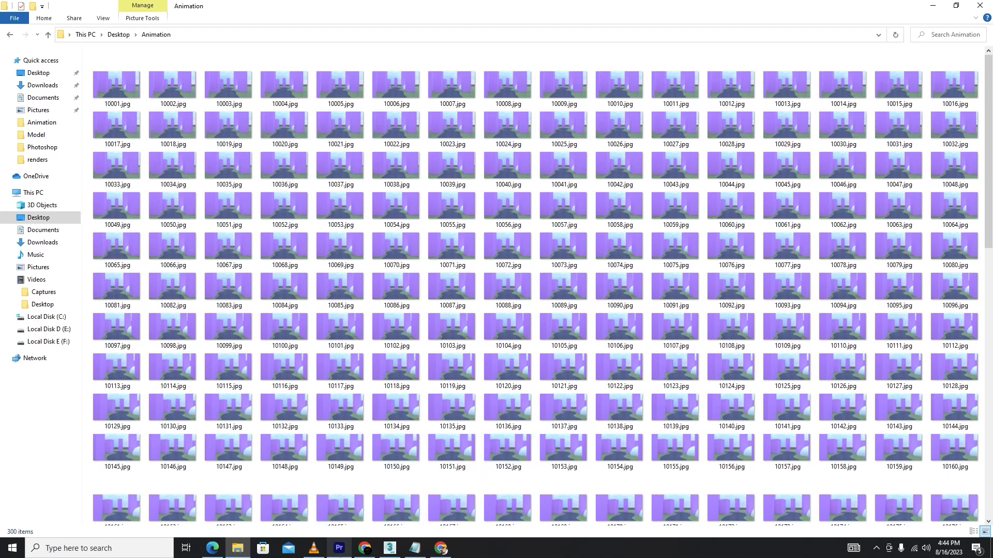
# Switch to Adobe Premiere Pro and import the Animation folder's frames as an image sequence starting from 10001.jpg.
pyautogui.click(338, 548)
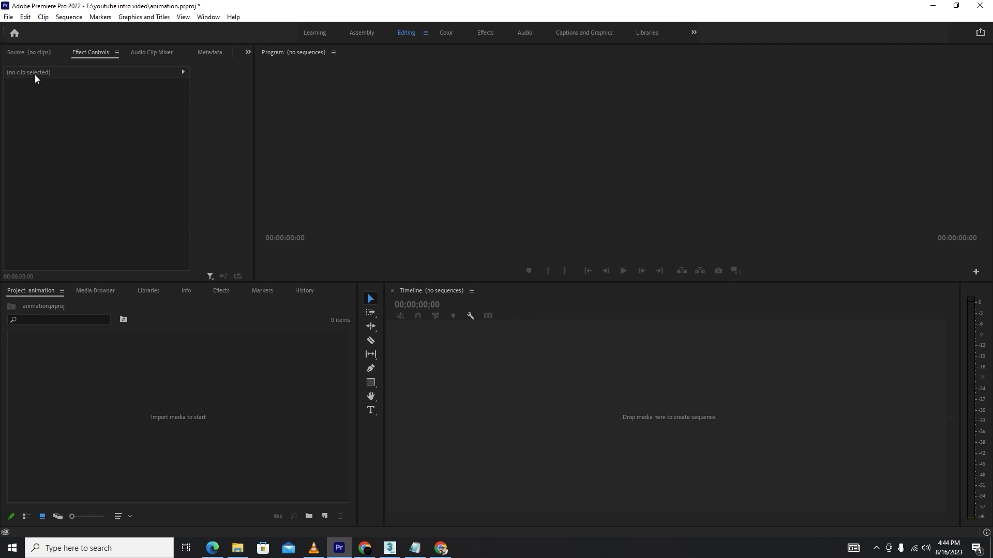
pyautogui.click(9, 17)
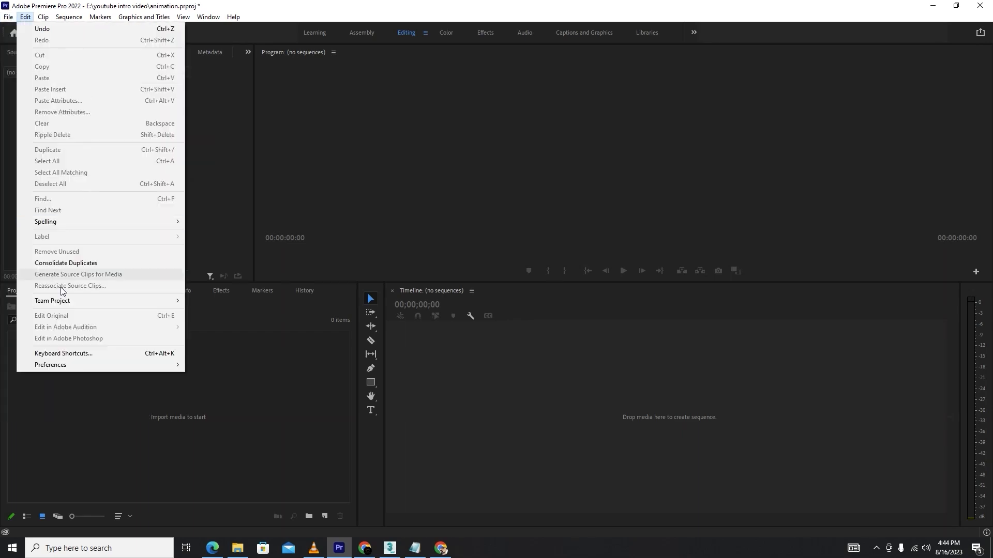
pyautogui.click(31, 311)
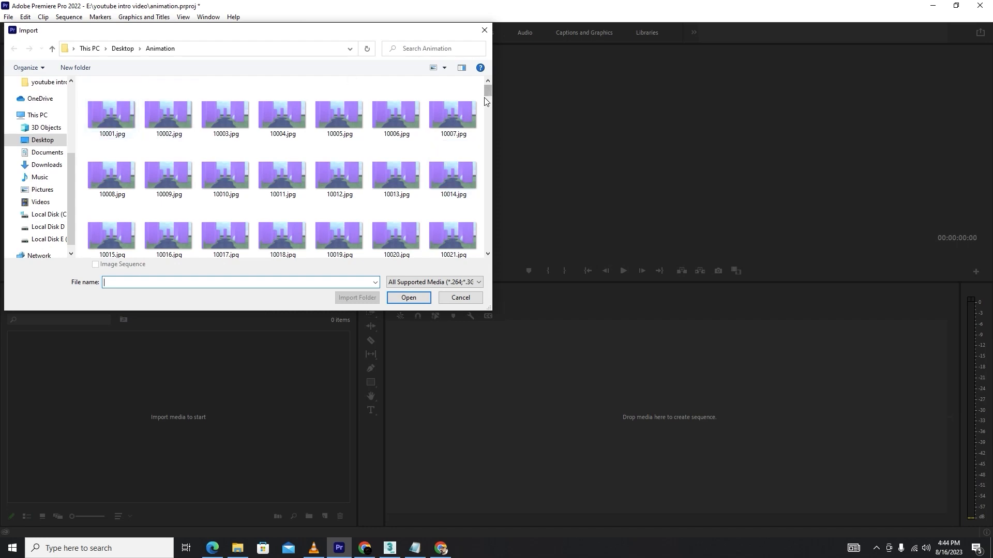
pyautogui.moveTo(488, 92)
pyautogui.mouseDown()
pyautogui.moveTo(492, 263)
pyautogui.moveTo(487, 86)
pyautogui.mouseUp()
pyautogui.click(103, 126)
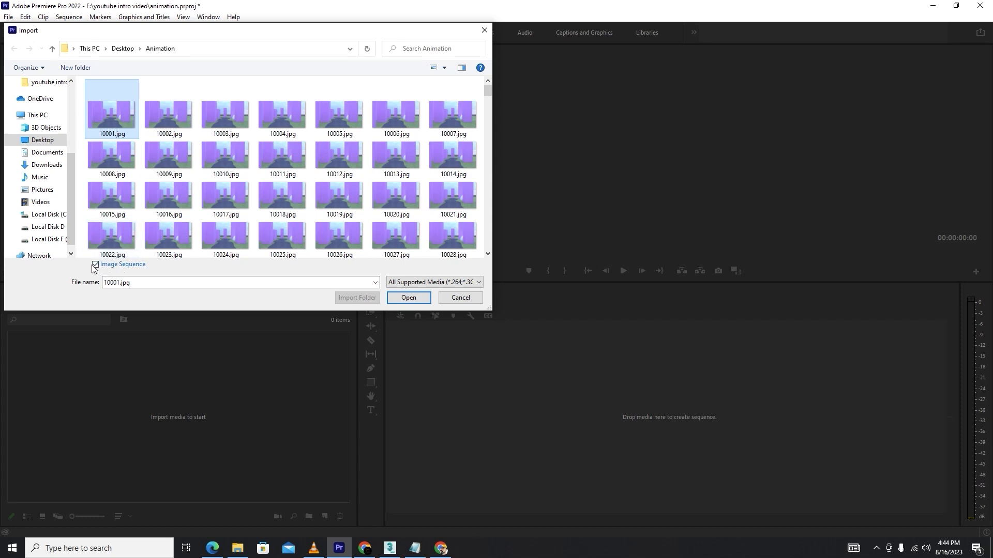
pyautogui.click(409, 298)
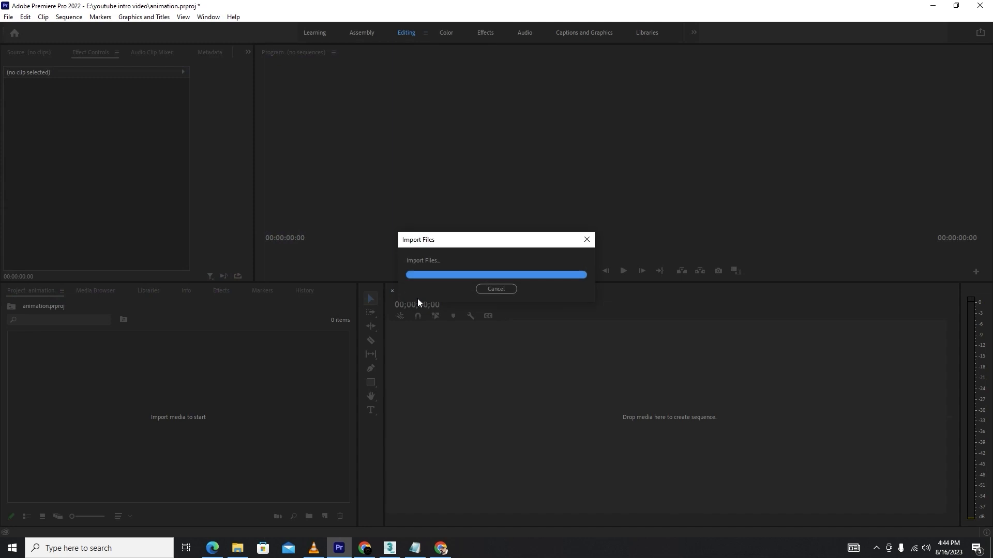
pyautogui.click(161, 411)
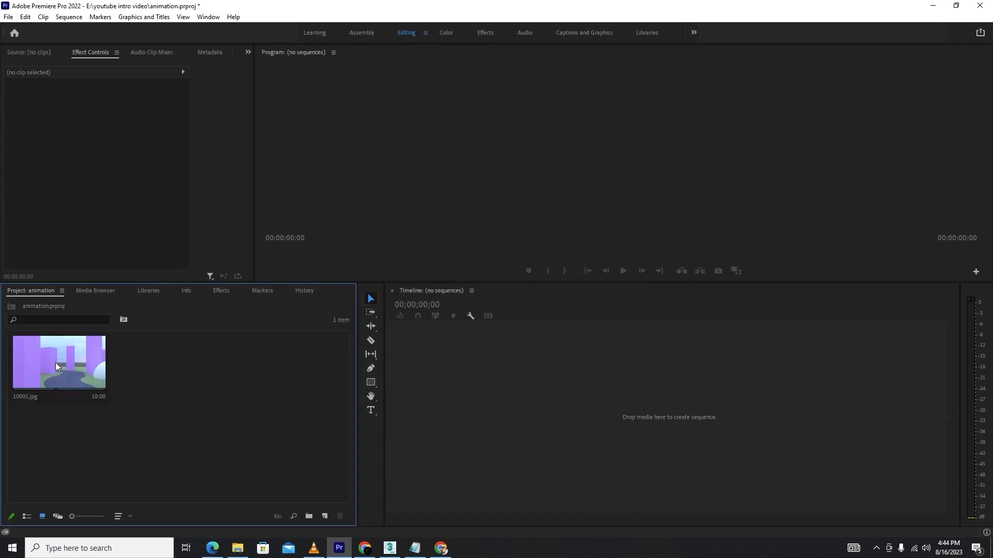
# Create a sequence from the imported 10001.jpg clip on the timeline and play it.
pyautogui.moveTo(56, 367); pyautogui.dragTo(355, 324)
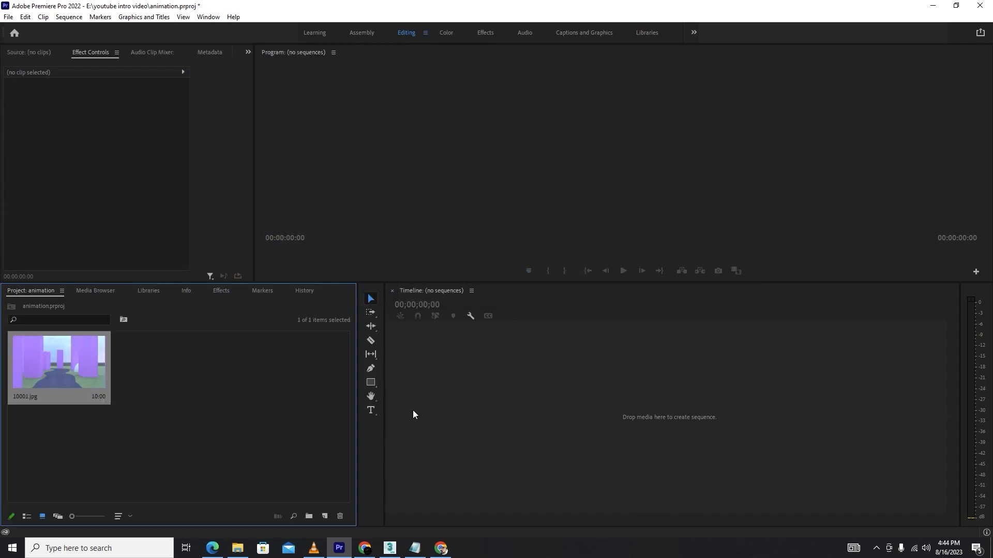
pyautogui.moveTo(413, 411); pyautogui.dragTo(413, 412)
pyautogui.click(624, 270)
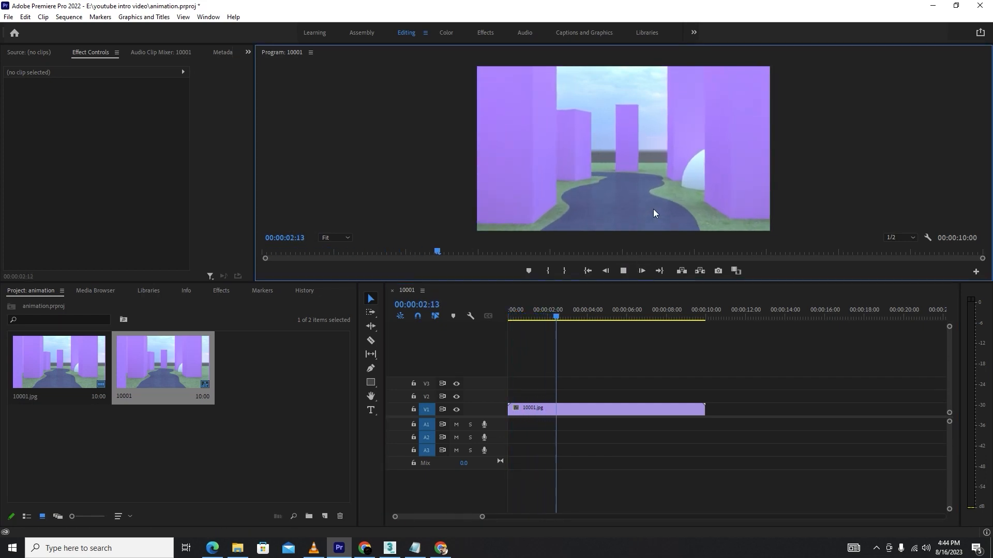
# Switch back to 3ds Max and close the Render Setup dialog.
pyautogui.click(931, 5)
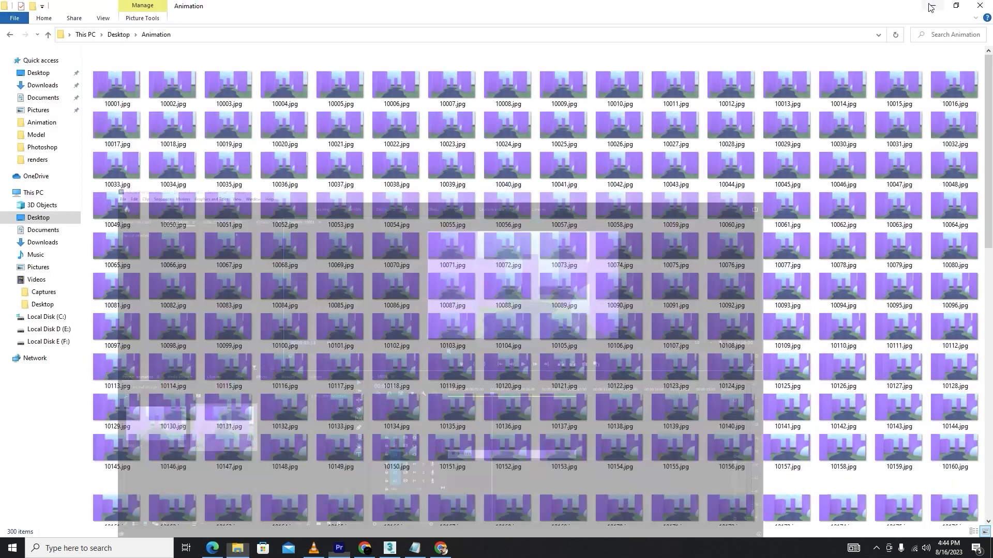
pyautogui.click(389, 548)
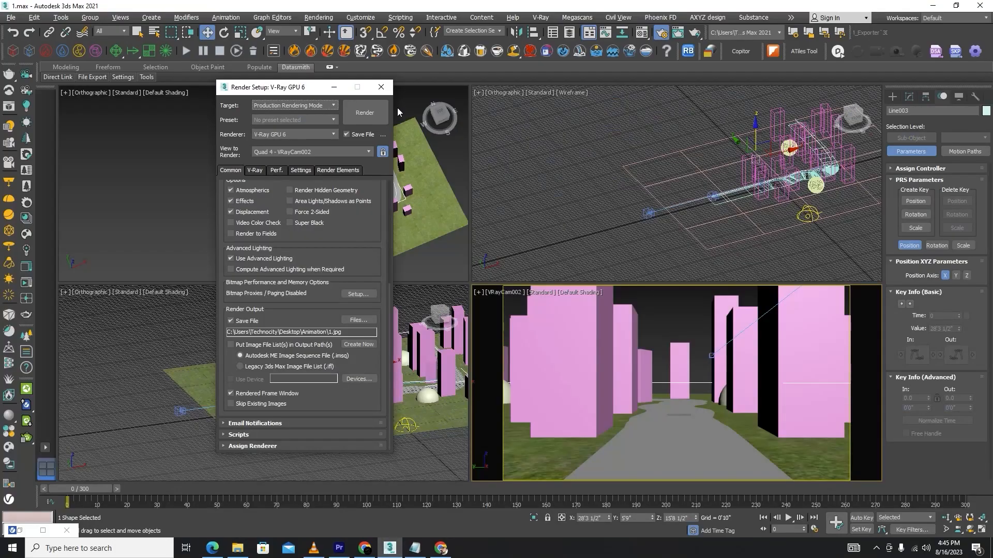
pyautogui.click(387, 89)
# Delete the path-constrained camera VRayCam002 at the start of the road.
pyautogui.press('t')
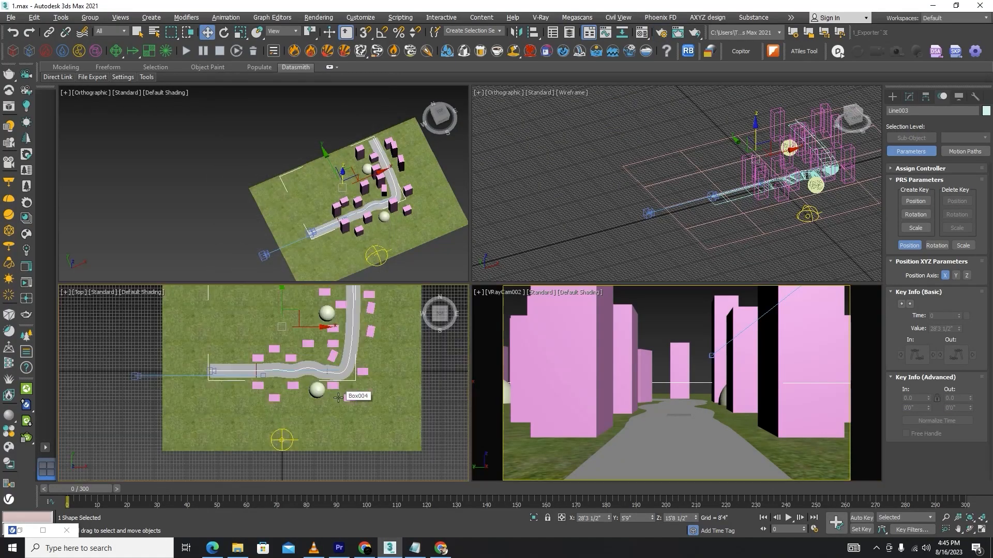
pyautogui.click(209, 371)
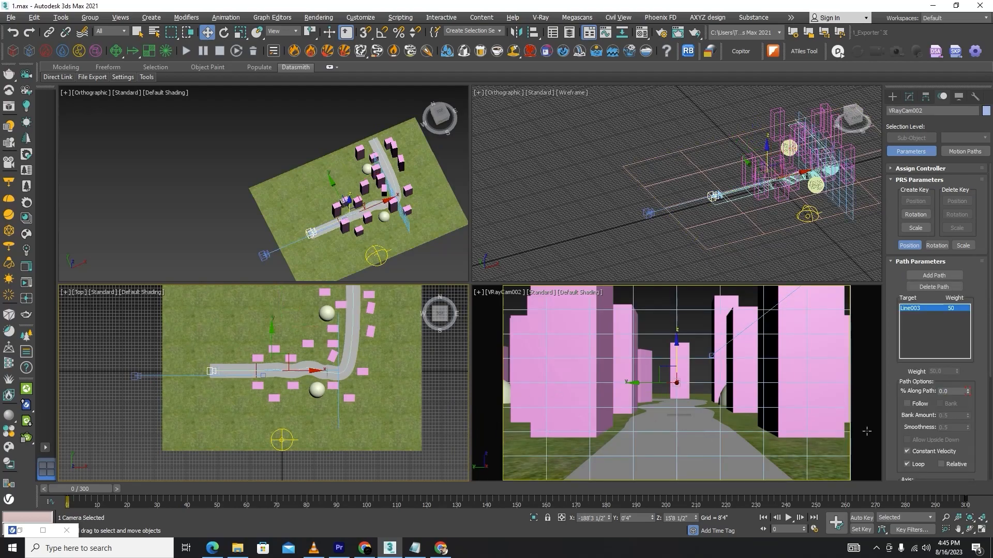
pyautogui.keyDown('alt'); pyautogui.moveTo(307, 386); pyautogui.dragTo(333, 338, button='middle'); pyautogui.keyUp('alt')
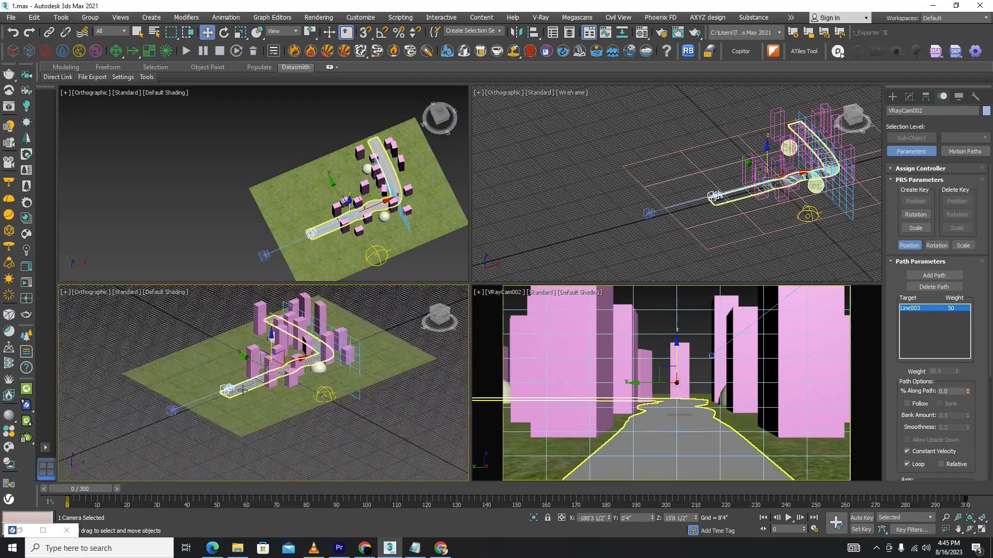
pyautogui.scroll(6, 242, 391)
pyautogui.scroll(-8, 242, 390)
pyautogui.press('Delete')
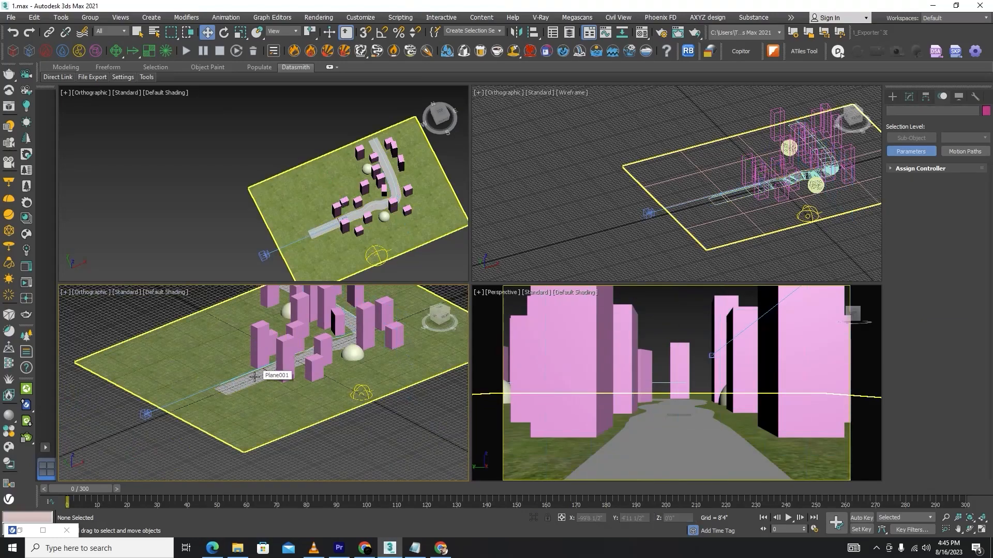
# Clone the remaining camera at the road's start, placing the copy slightly above the original.
pyautogui.click(157, 410)
pyautogui.scroll(3, 205, 380)
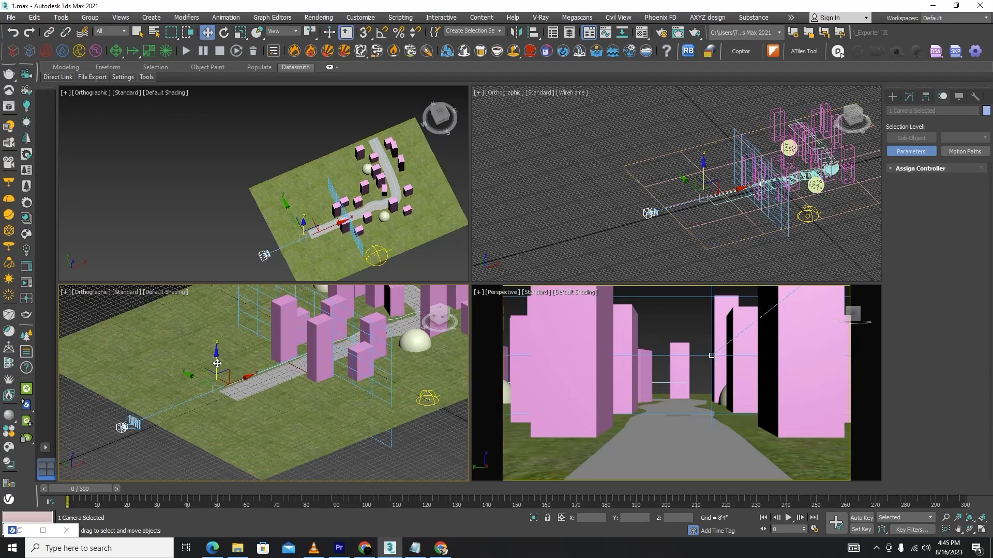
pyautogui.keyDown('shift'); pyautogui.moveTo(217, 364); pyautogui.dragTo(217, 347); pyautogui.keyUp('shift')
pyautogui.click(496, 319)
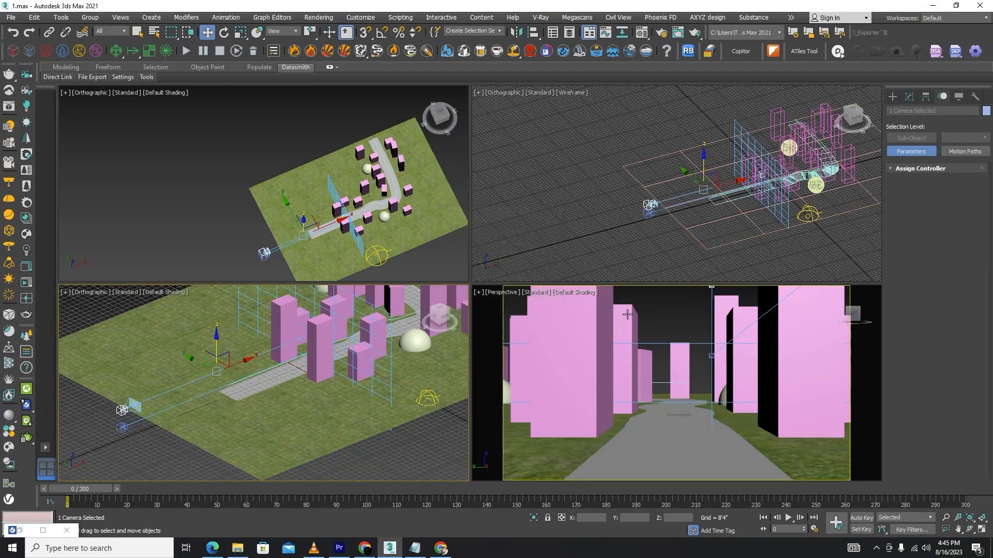
pyautogui.click(132, 433)
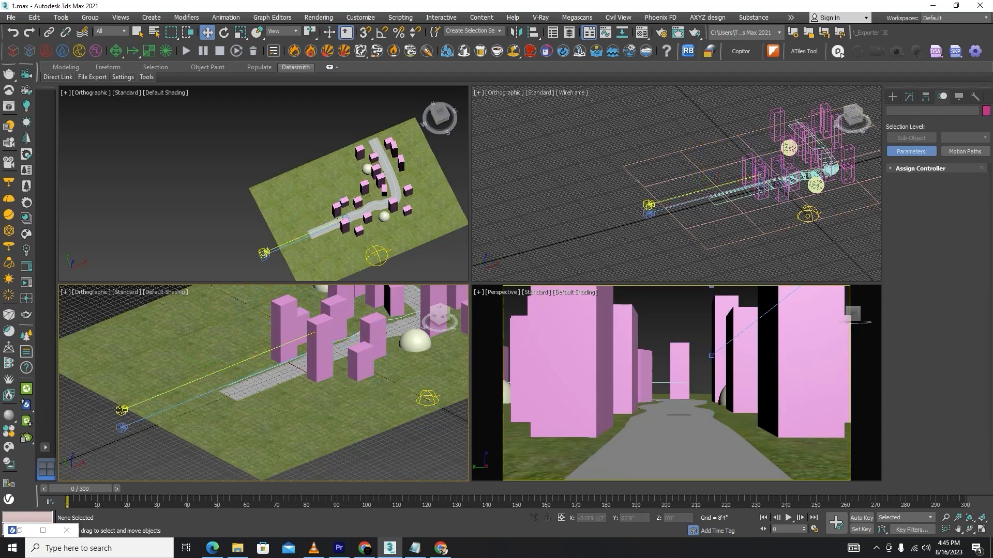
# Turn off the Targeted option for the cloned camera VRayCam002.
pyautogui.click(122, 411)
pyautogui.click(908, 97)
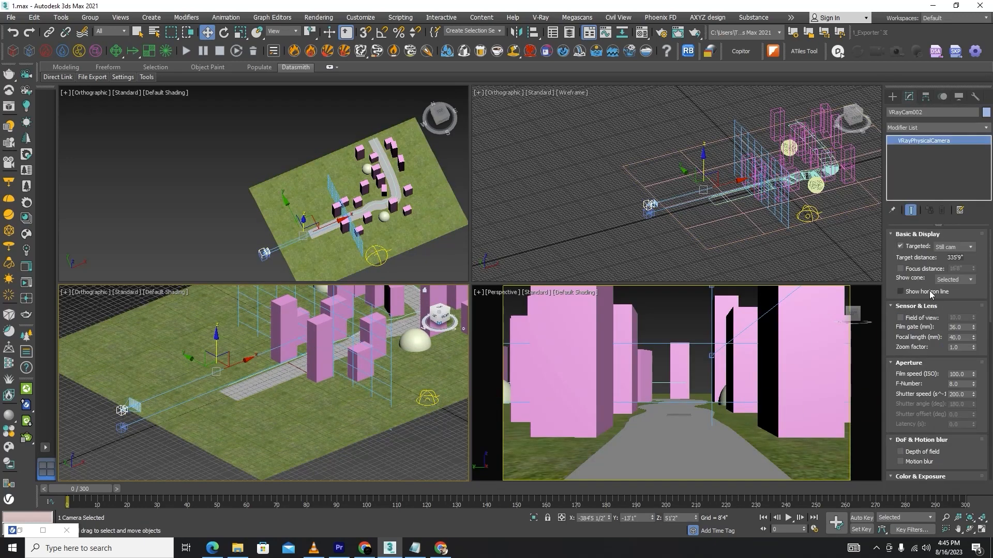
pyautogui.click(901, 247)
# Set the animation length to 1000 frames in the time configuration.
pyautogui.click(814, 529)
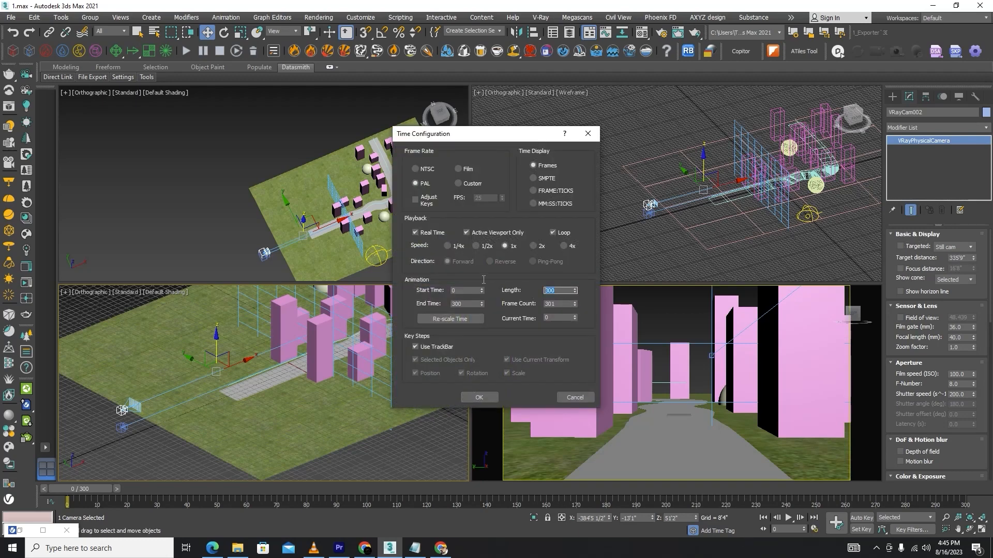
pyautogui.write('1000')
pyautogui.press('Return')
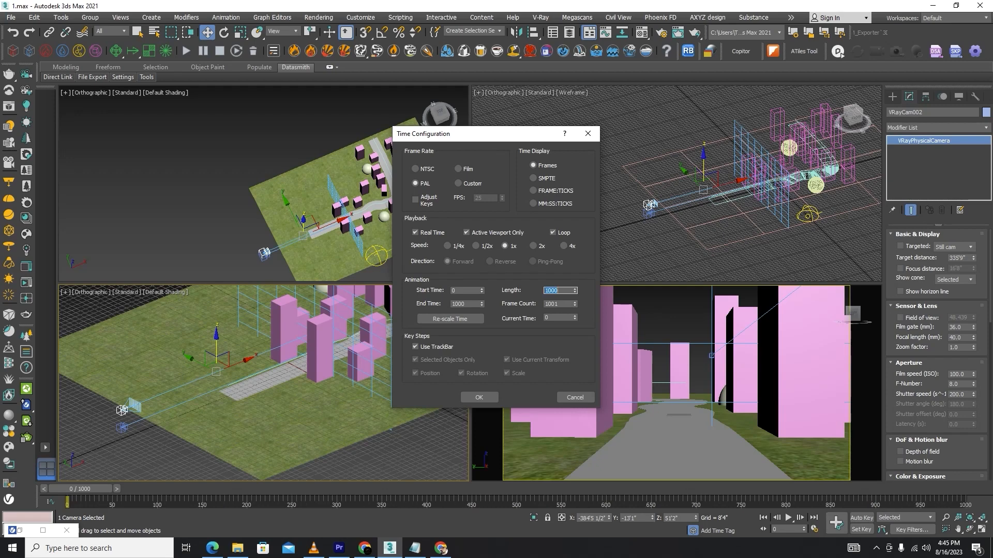
pyautogui.click(479, 397)
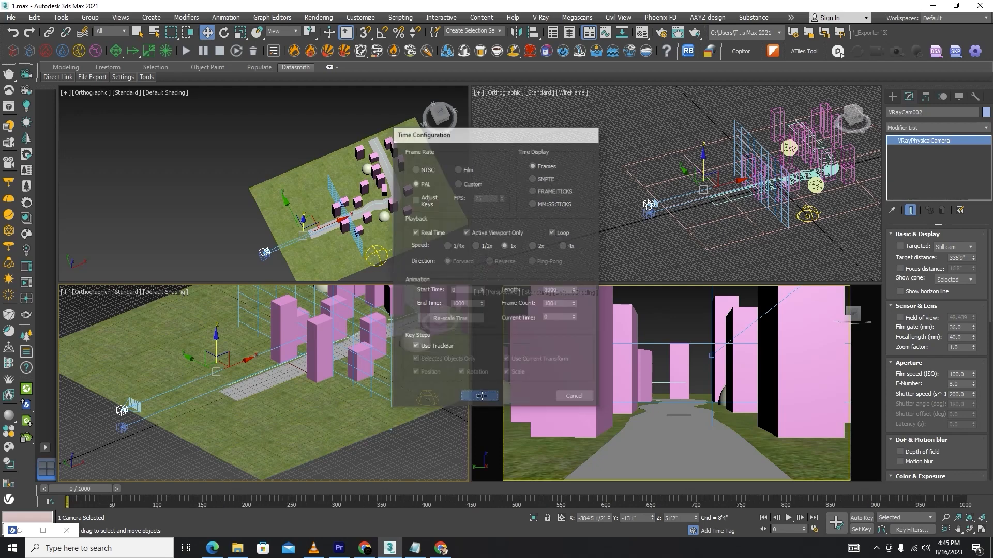
# Apply a Path Constraint to VRayCam002, using the spline Line003 along the road as its path.
pyautogui.click(226, 17)
pyautogui.moveTo(248, 89)
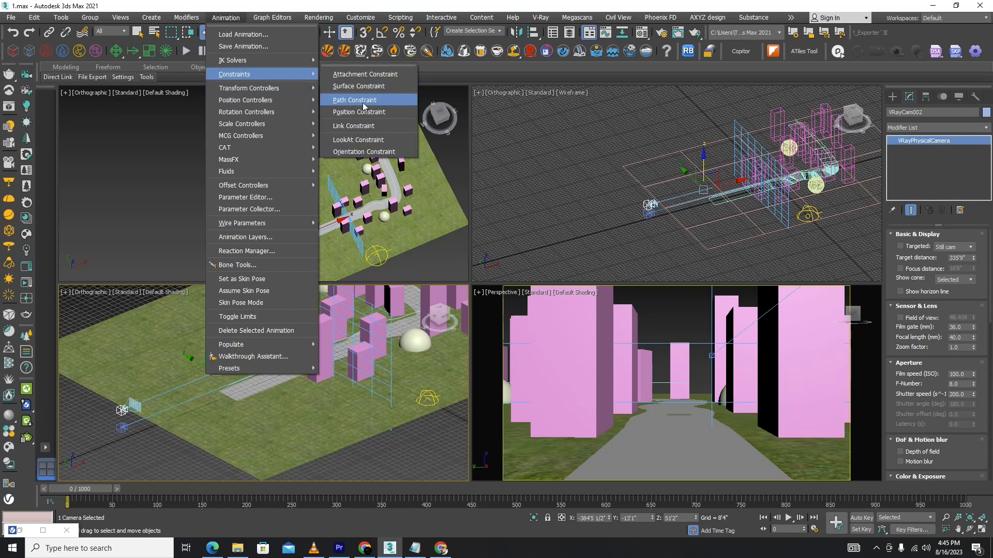
pyautogui.click(364, 100)
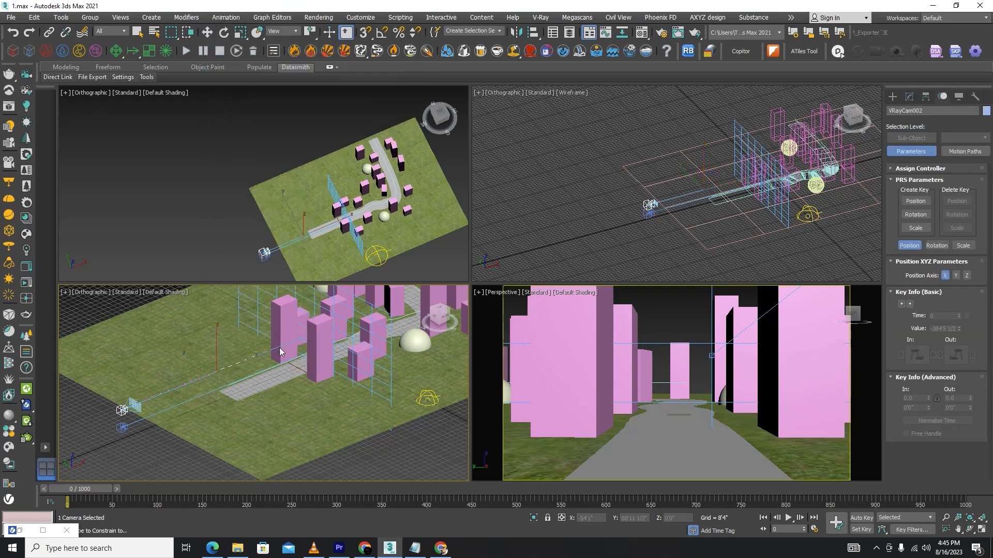
pyautogui.scroll(3, 241, 379)
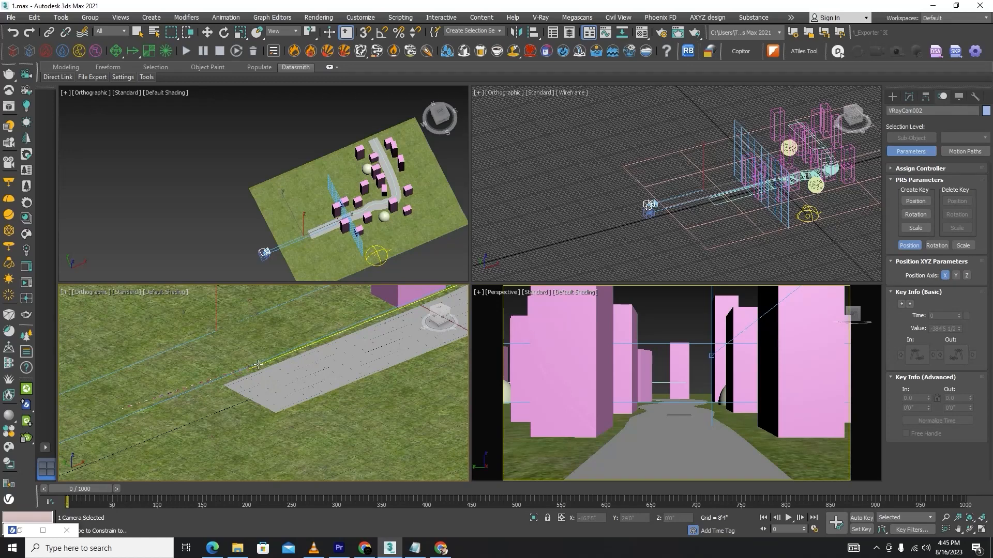
pyautogui.click(257, 366)
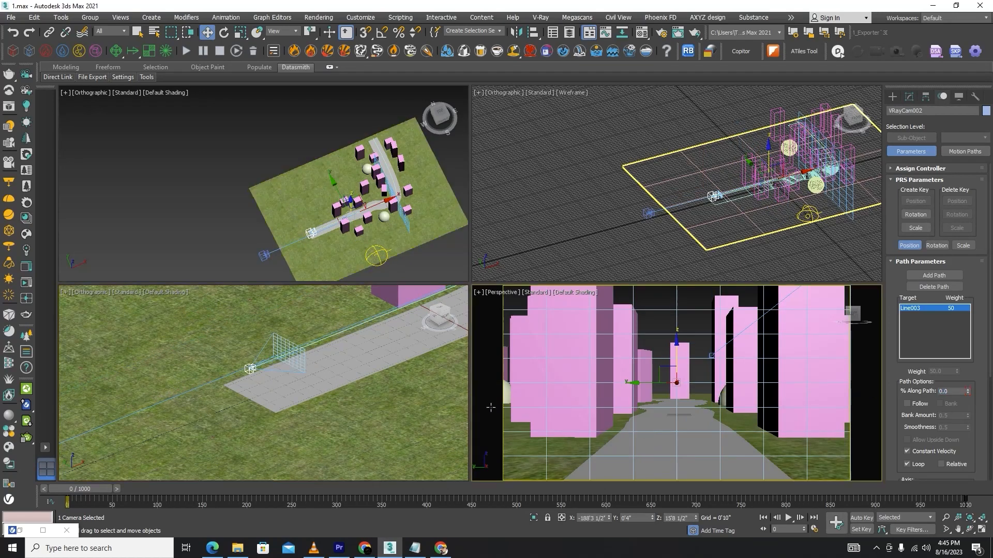
# Change the perspective viewport to the VRayCam002 view and play part of the camera's movement along the path.
pyautogui.click(791, 518)
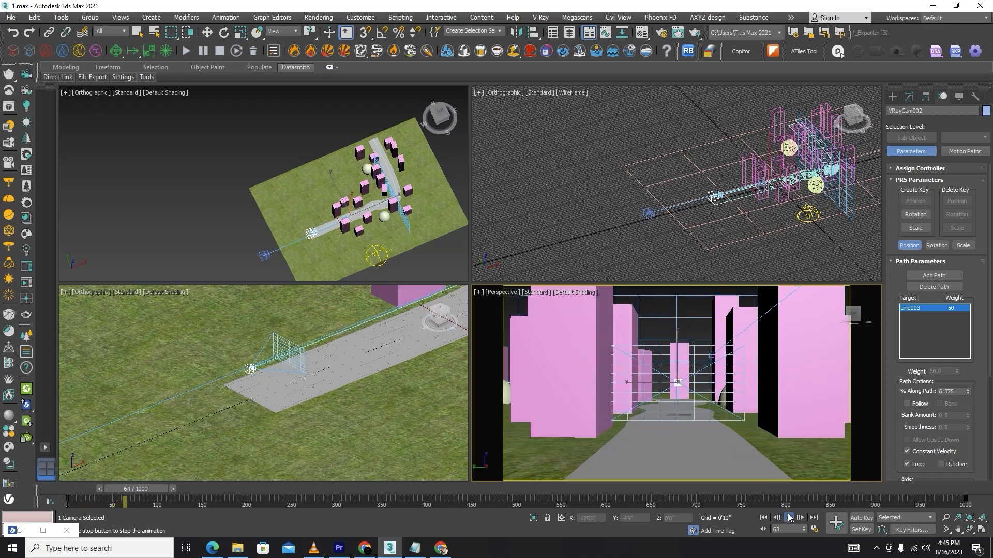
pyautogui.press('Escape')
pyautogui.press('c')
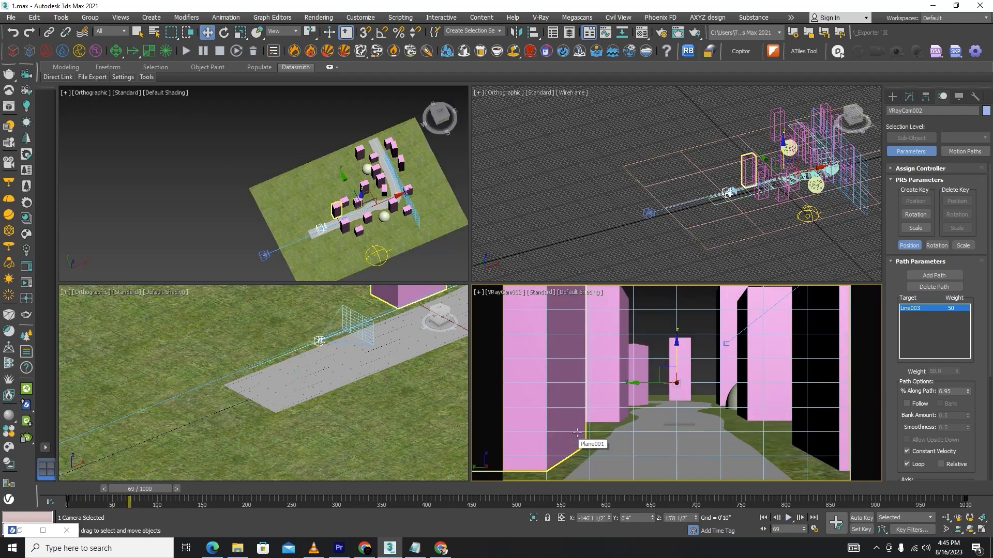
pyautogui.click(788, 518)
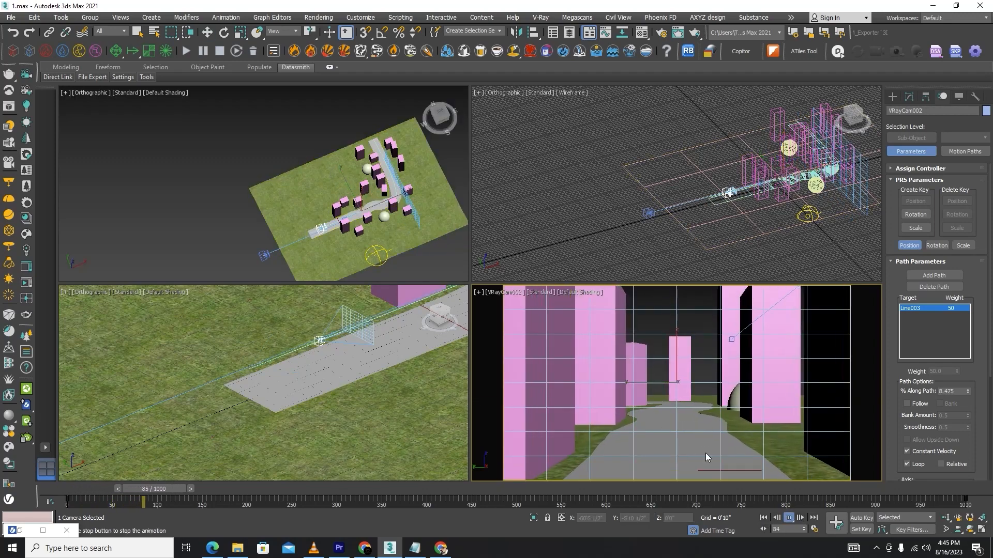
pyautogui.press('Escape')
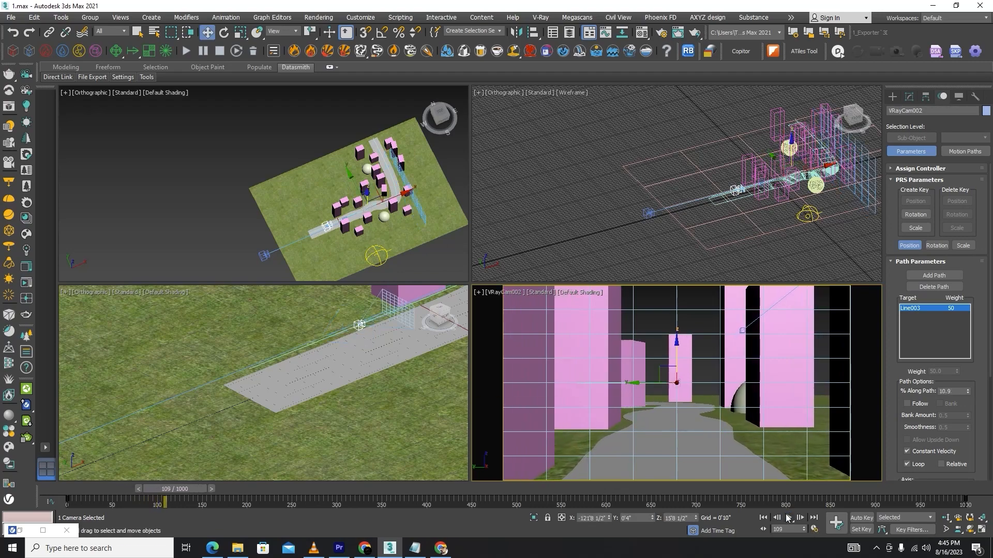
# Switch the zoomed-in orthographic viewport to a Top view of the road and advance the animation to frame 541.
pyautogui.middleClick(392, 435)
pyautogui.press('t')
pyautogui.press('z')
pyautogui.scroll(8, 293, 400)
pyautogui.scroll(2, 356, 308)
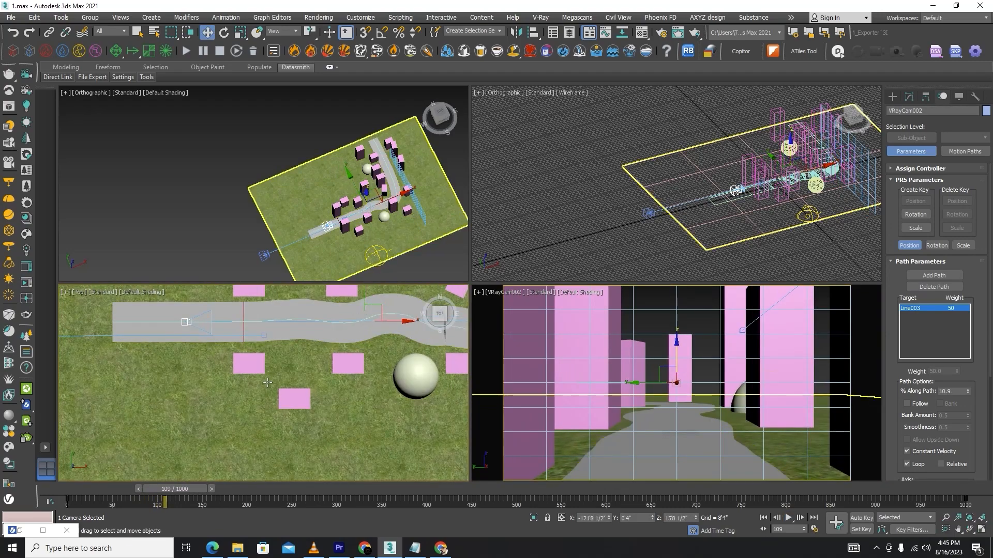
pyautogui.scroll(-4, 267, 383)
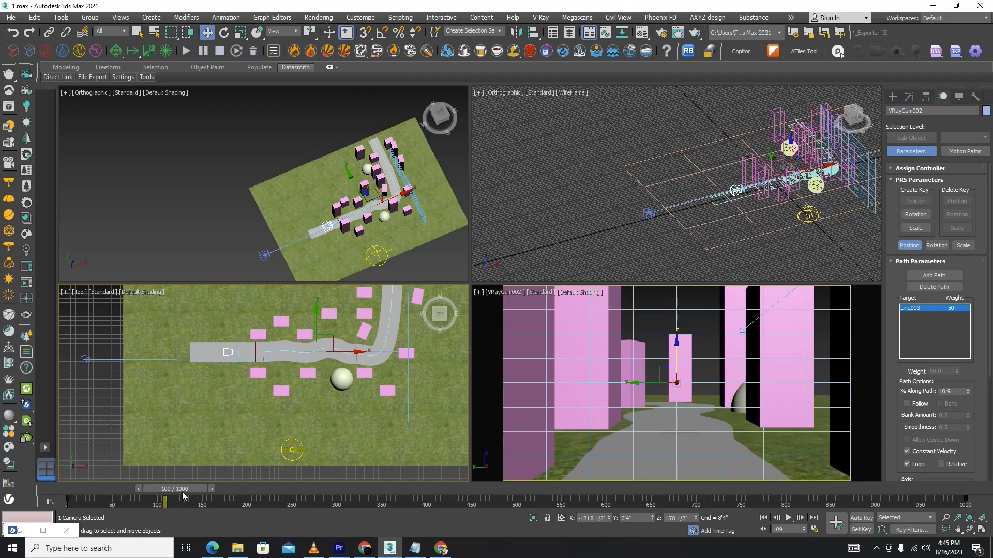
pyautogui.moveTo(183, 494); pyautogui.dragTo(561, 494)
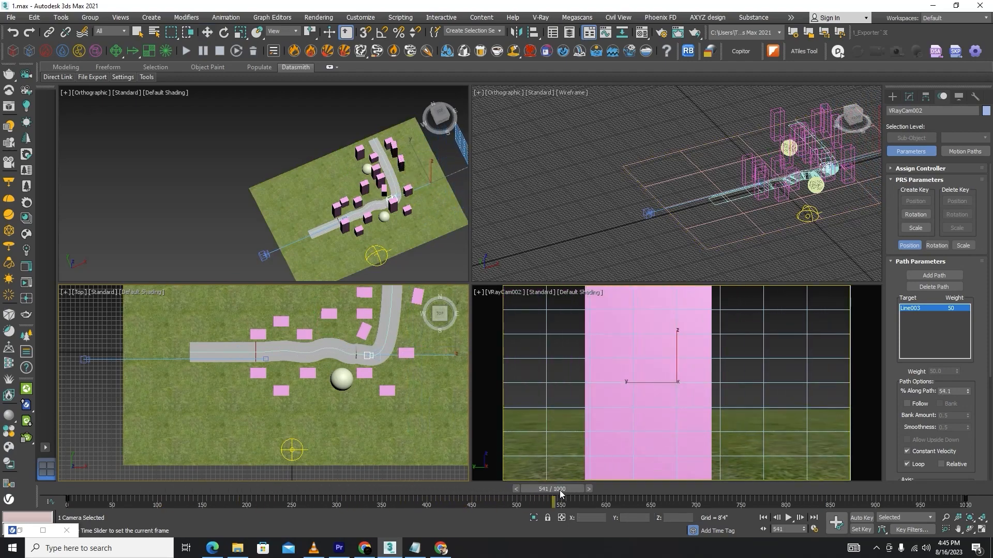
pyautogui.press('w')
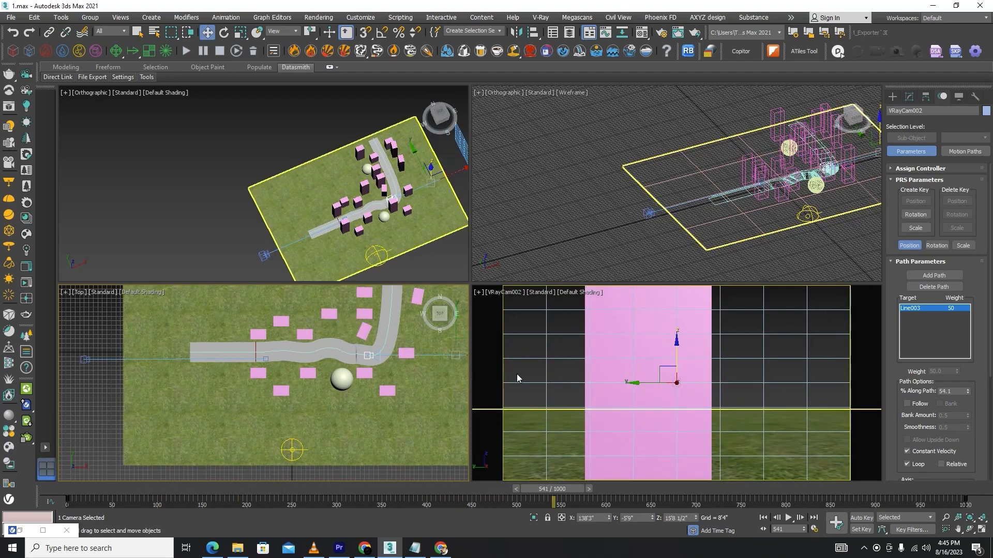
# Turn on Auto Key and, at frame 515, rotate VRayCam002 around the road bend to about -4.5° in Z.
pyautogui.press('n')
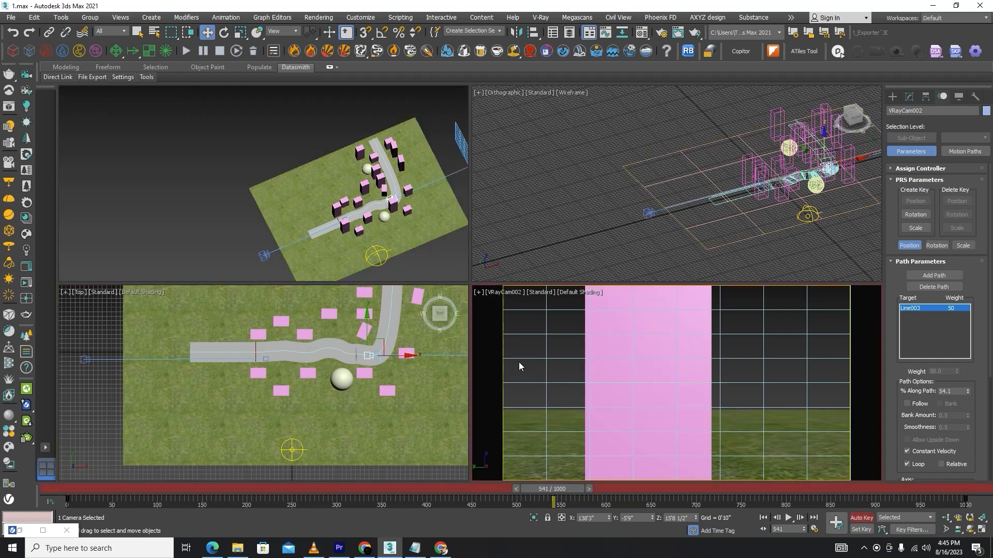
pyautogui.moveTo(558, 494)
pyautogui.mouseDown()
pyautogui.moveTo(643, 493)
pyautogui.moveTo(563, 468)
pyautogui.moveTo(697, 468)
pyautogui.moveTo(508, 477)
pyautogui.moveTo(392, 468)
pyautogui.moveTo(400, 489)
pyautogui.moveTo(542, 490)
pyautogui.mouseUp()
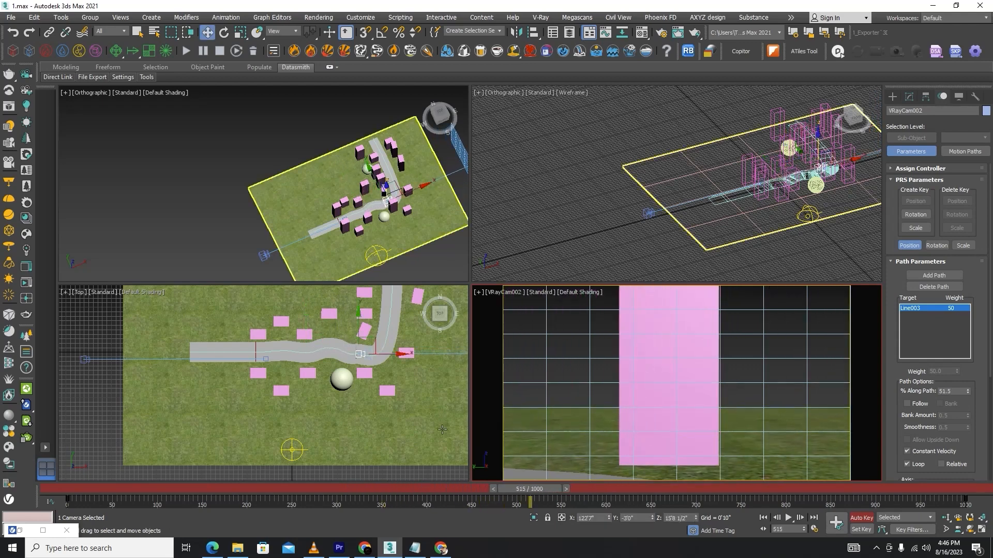
pyautogui.press('e')
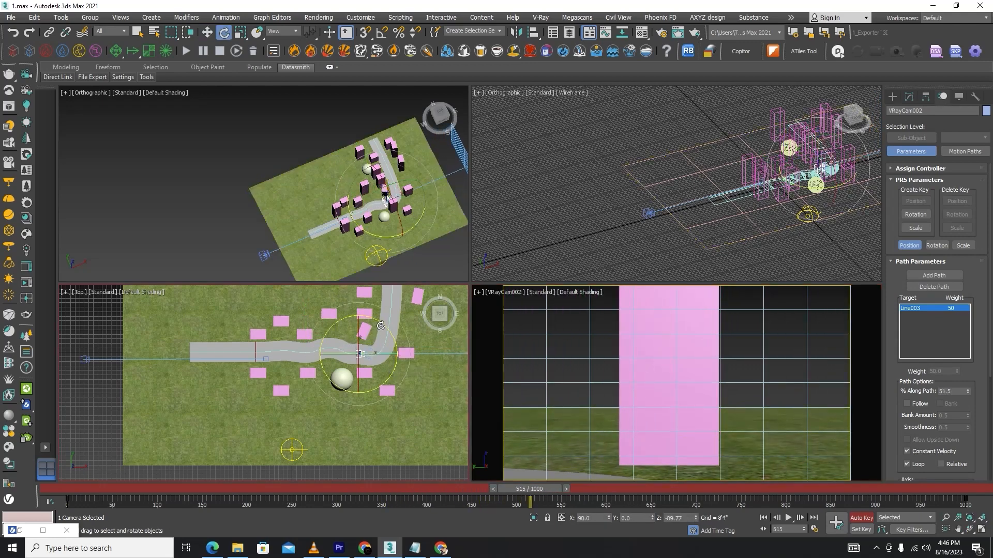
pyautogui.moveTo(381, 326); pyautogui.dragTo(278, 317)
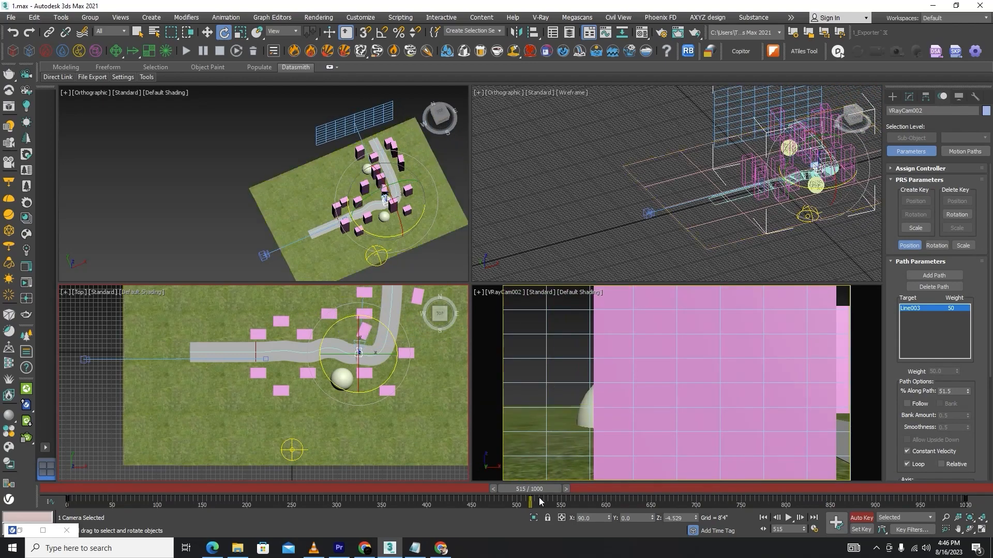
# Play the animation from the first frame in the VRayCam002 view to review the keyed camera turn.
pyautogui.moveTo(532, 489); pyautogui.dragTo(233, 489)
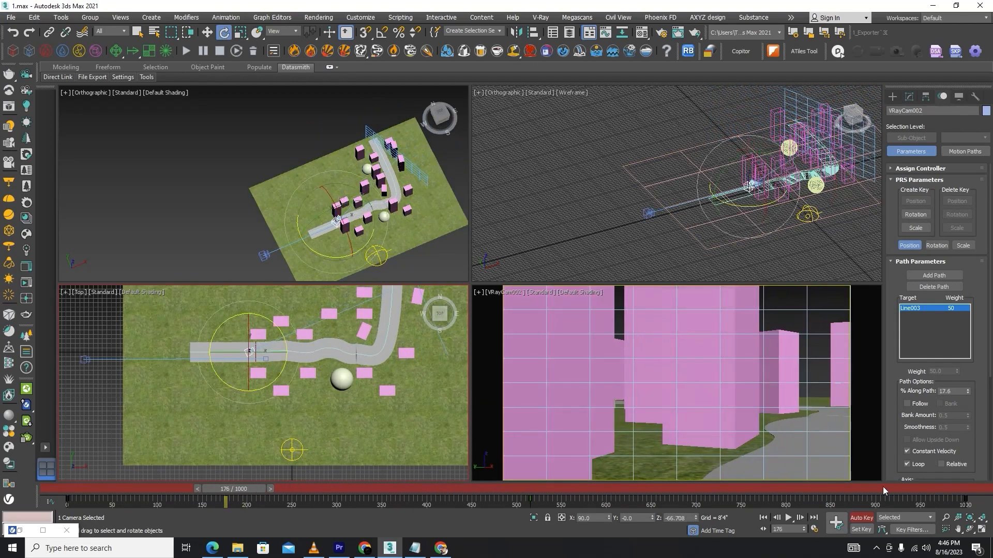
pyautogui.click(788, 517)
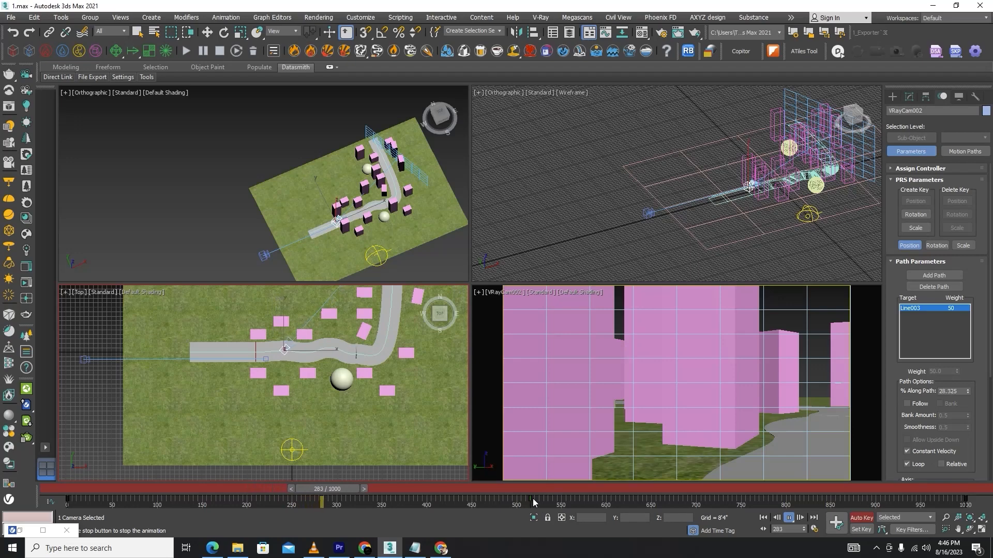
pyautogui.click(763, 517)
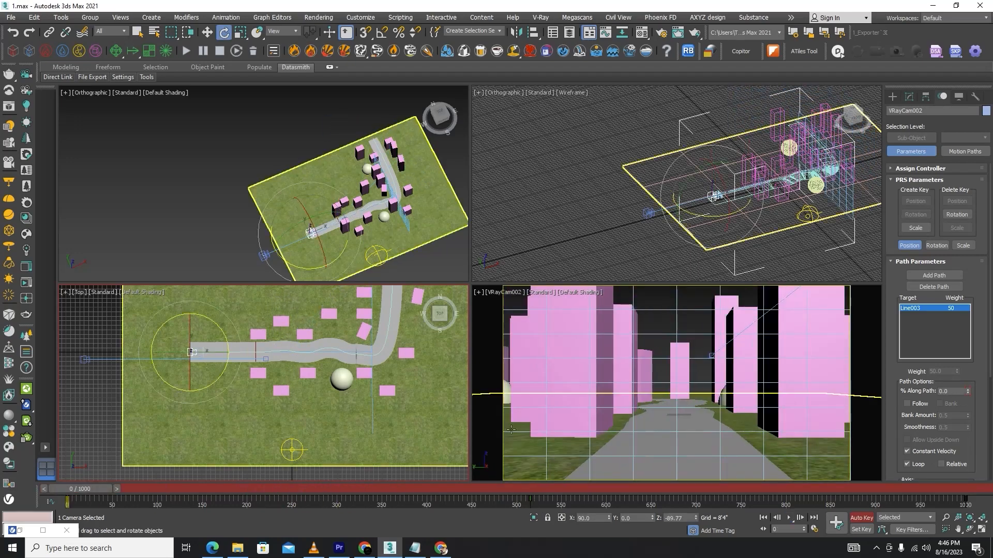
pyautogui.click(614, 435)
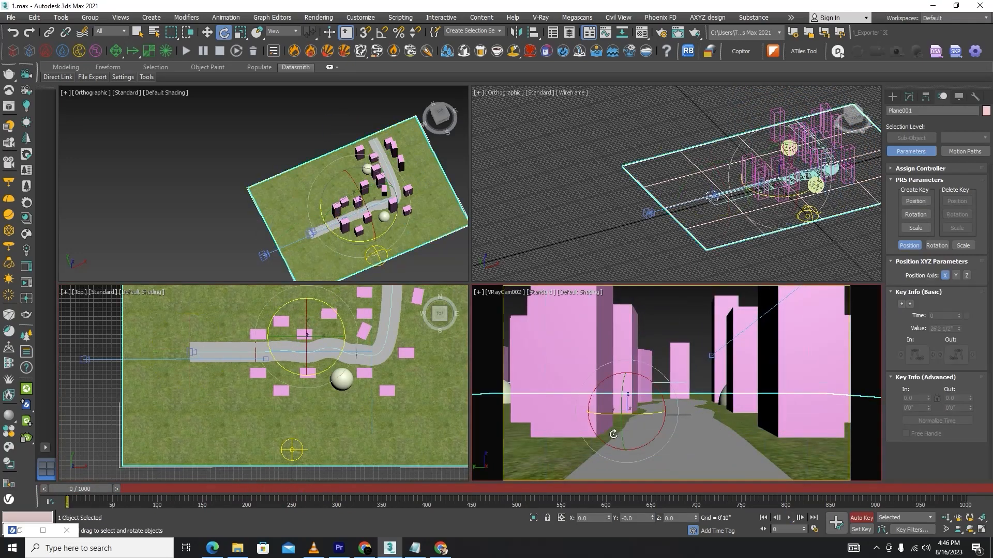
pyautogui.click(787, 518)
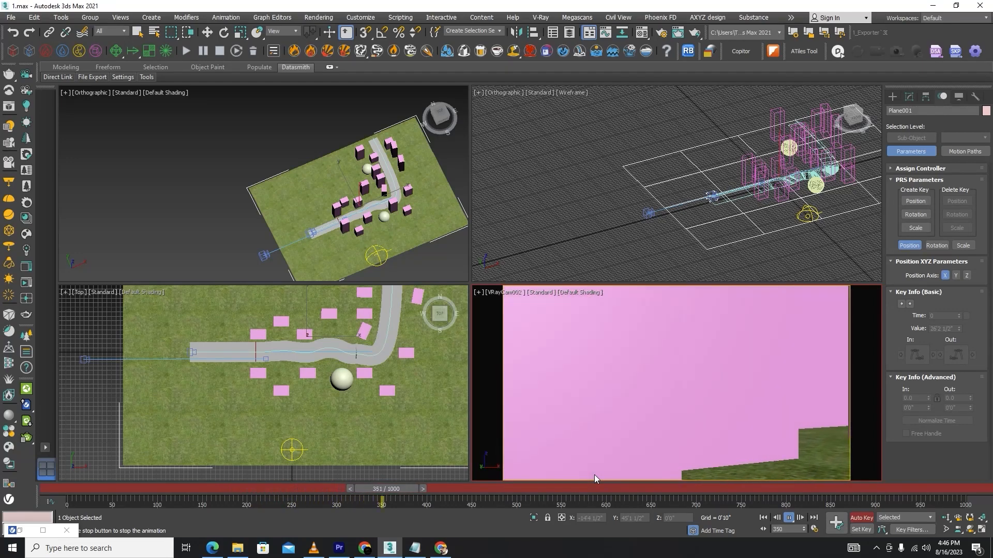
pyautogui.click(788, 518)
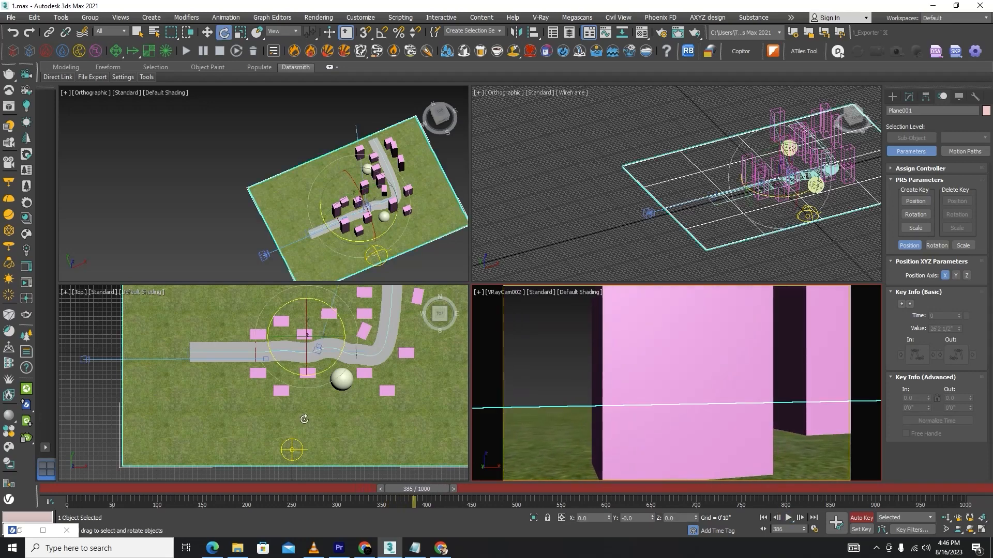
# At frame 703, rotate VRayCam002 to look back toward the sphere near the bend, and play the turn from frame 404.
pyautogui.moveTo(416, 490); pyautogui.dragTo(693, 461)
pyautogui.scroll(-2, 394, 356)
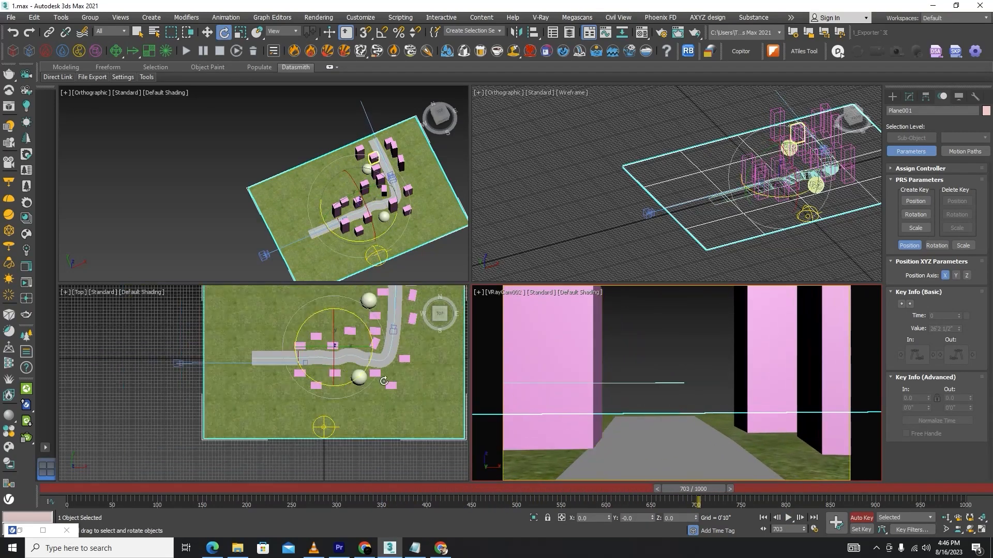
pyautogui.moveTo(395, 331); pyautogui.dragTo(383, 389, button='middle')
pyautogui.scroll(2, 383, 390)
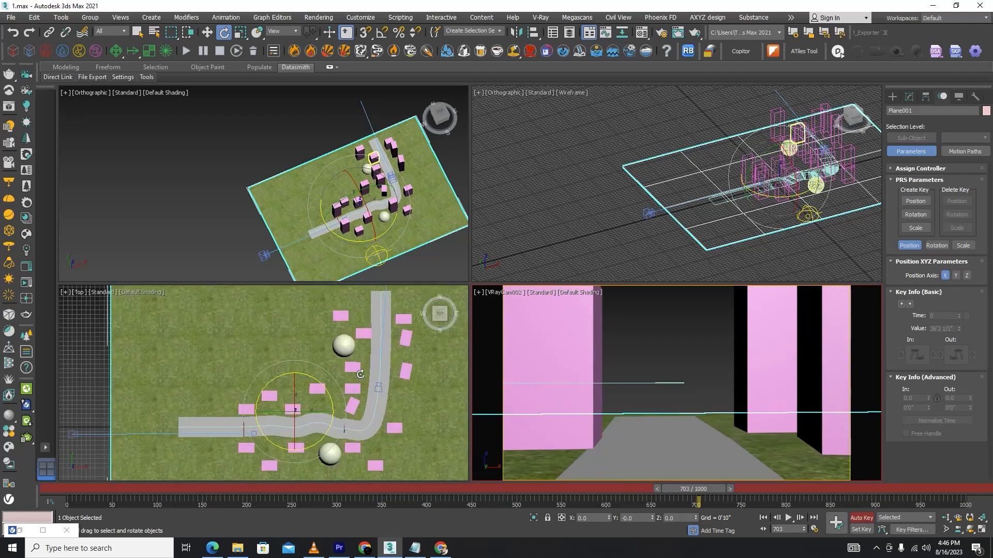
pyautogui.click(382, 389)
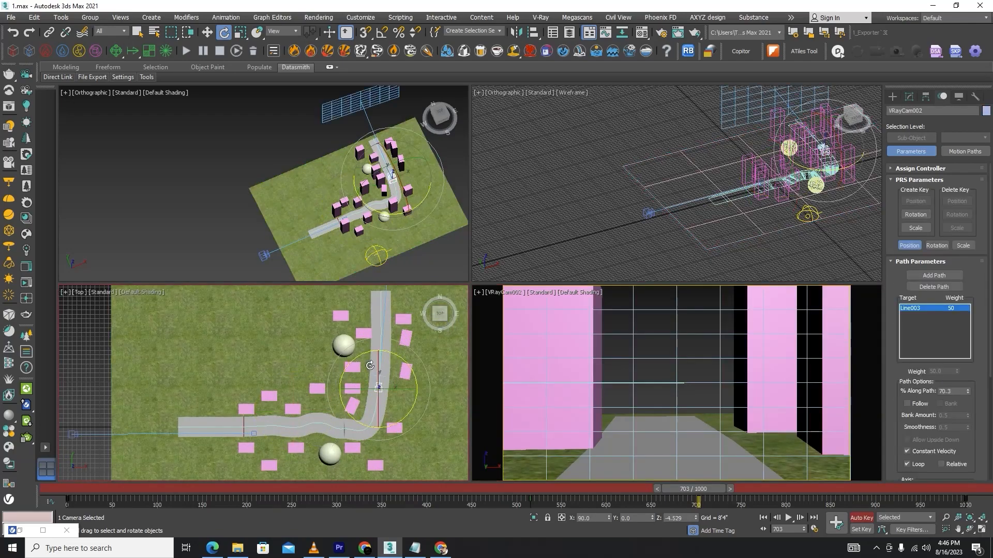
pyautogui.moveTo(359, 358); pyautogui.dragTo(341, 41)
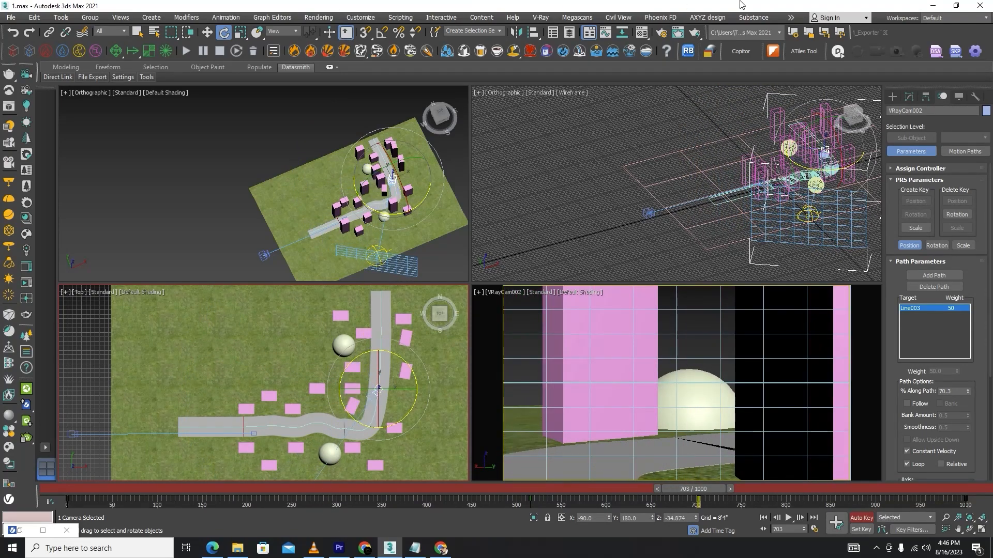
pyautogui.moveTo(706, 483); pyautogui.dragTo(446, 488)
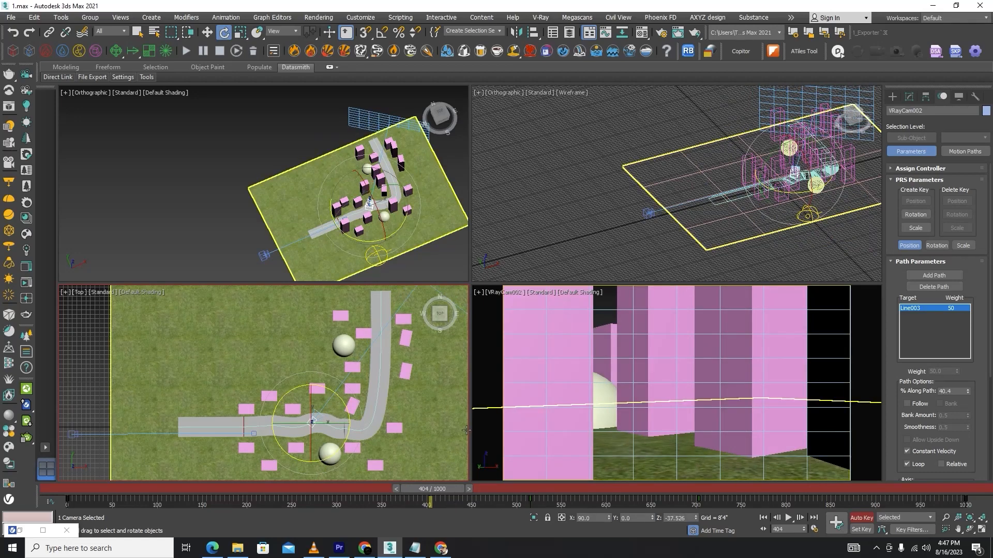
pyautogui.click(787, 518)
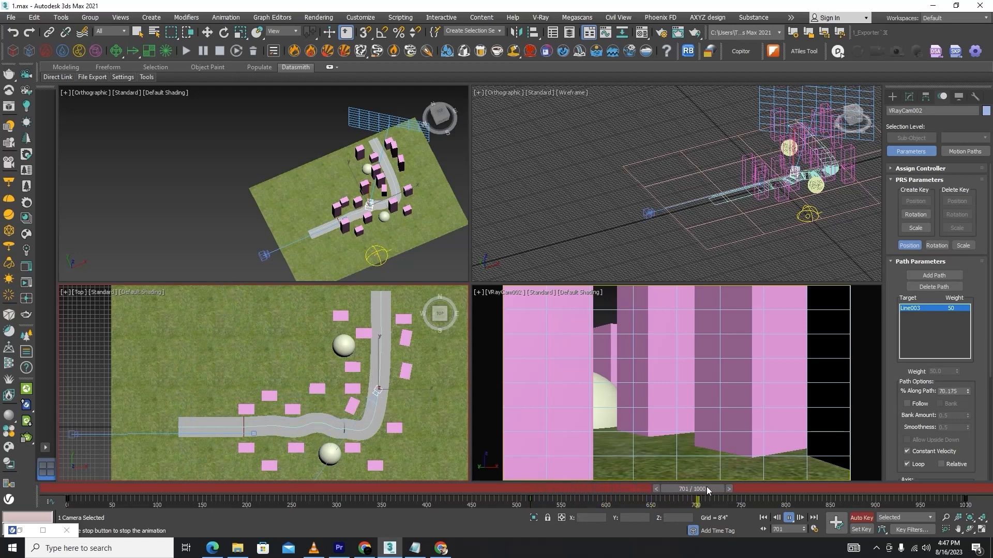
# Play the VRayCam002 walkthrough from frame 515 to review the keyed turn toward the sphere, and scrub back to the start.
pyautogui.moveTo(707, 487); pyautogui.dragTo(538, 490)
pyautogui.press('e')
pyautogui.press('space')
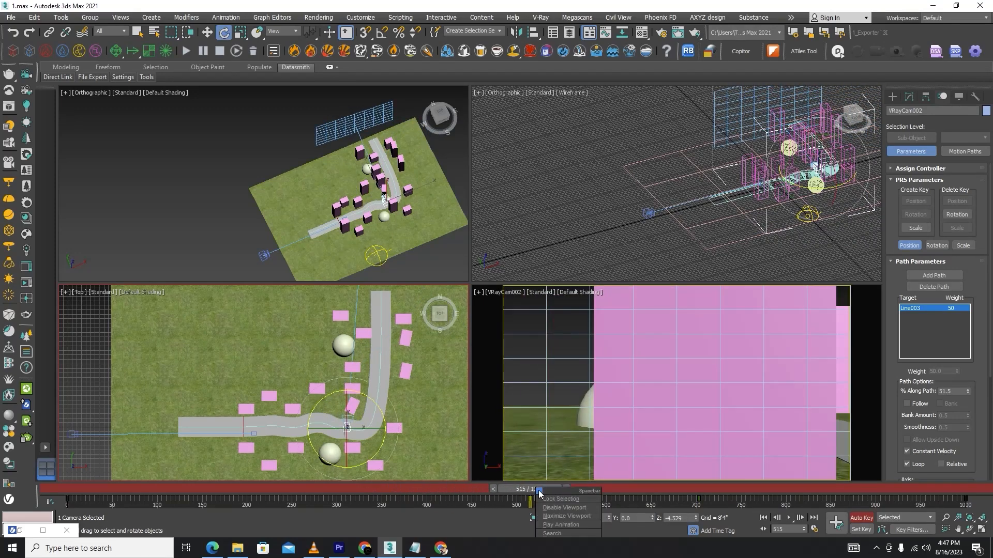
pyautogui.click(615, 439)
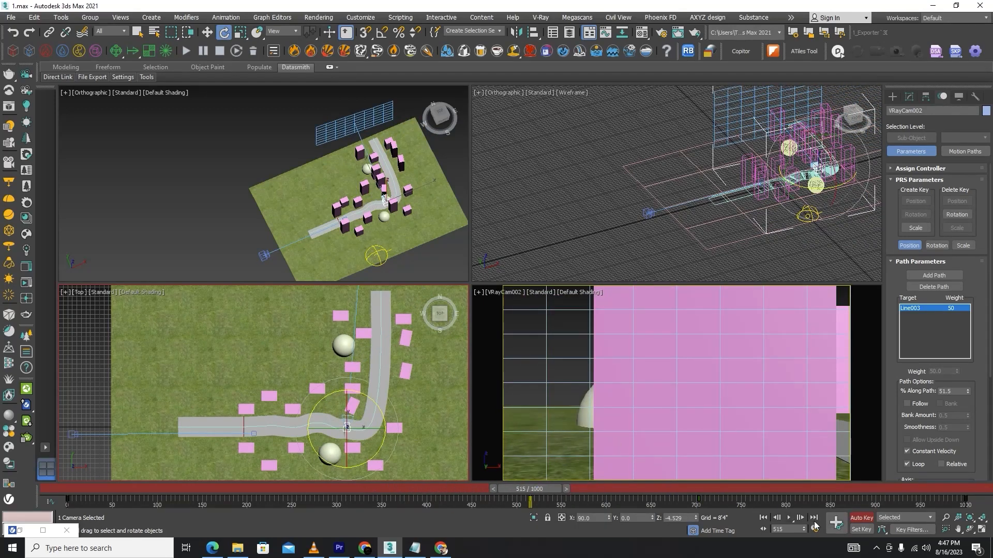
pyautogui.click(789, 518)
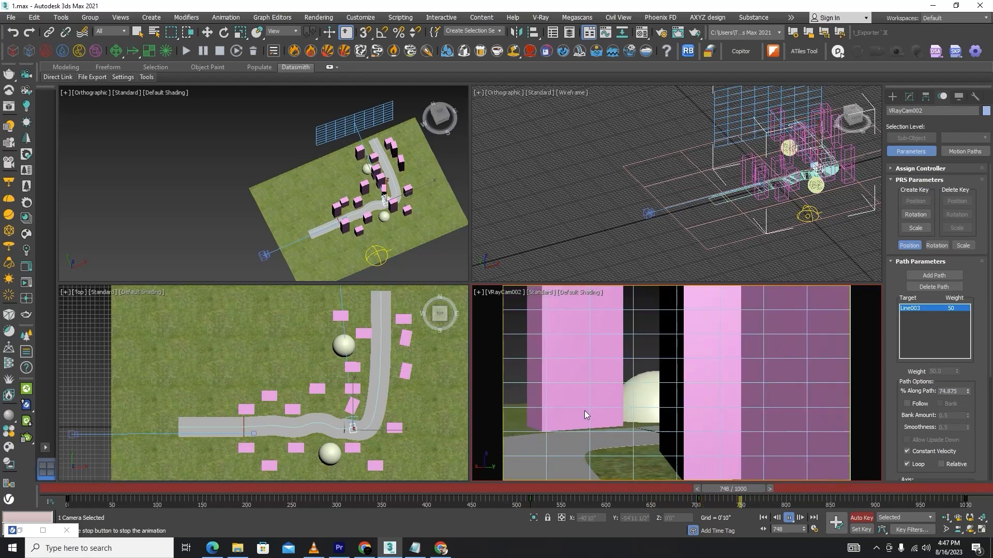
pyautogui.click(789, 517)
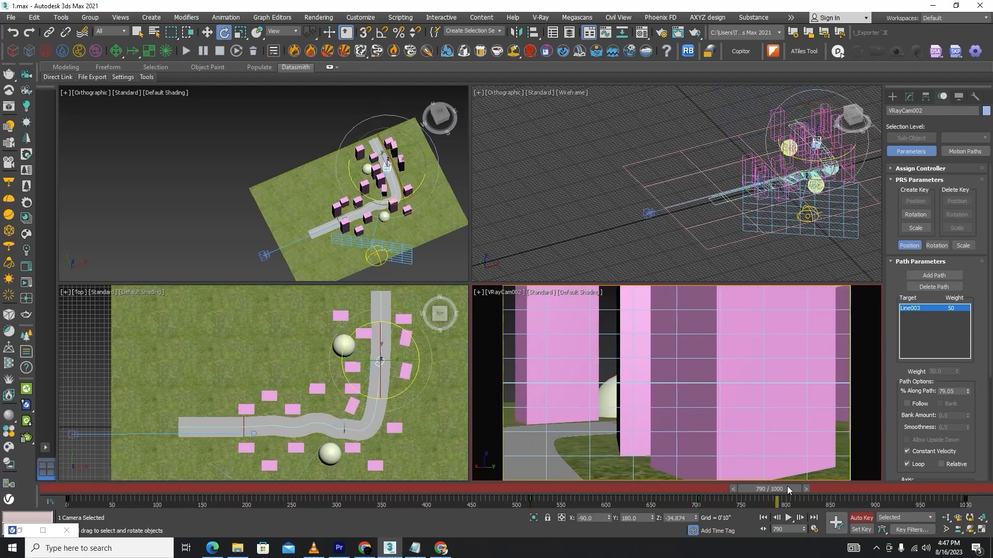
pyautogui.moveTo(789, 491); pyautogui.dragTo(73, 489)
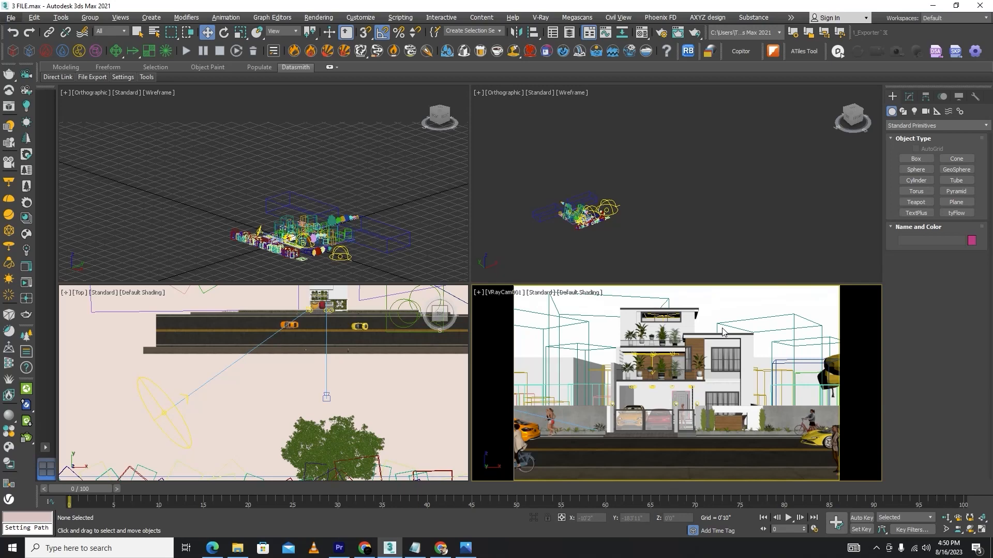
# View the finished house render 1.jpg in the photo viewer, and return to the house scene in 3ds Max.
pyautogui.click(464, 551)
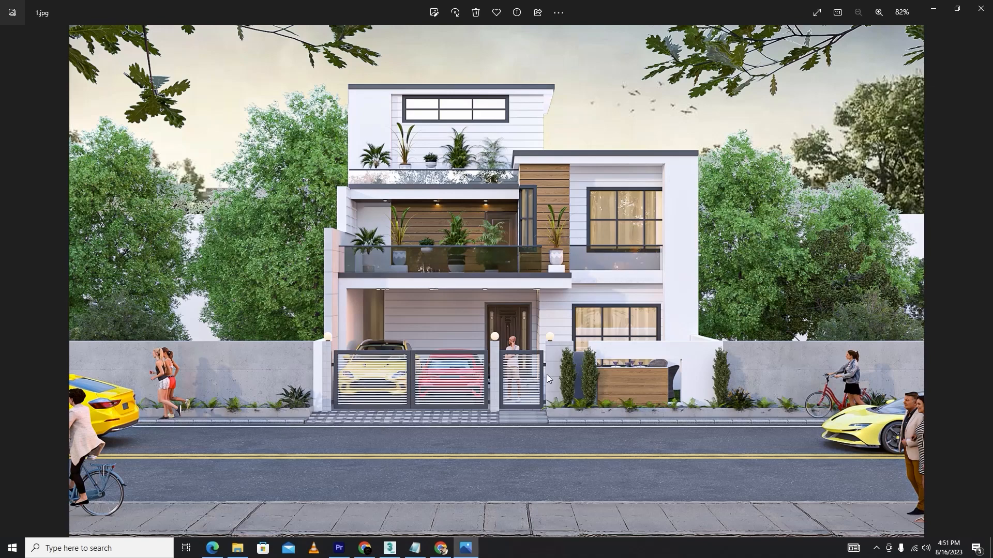
pyautogui.click(390, 548)
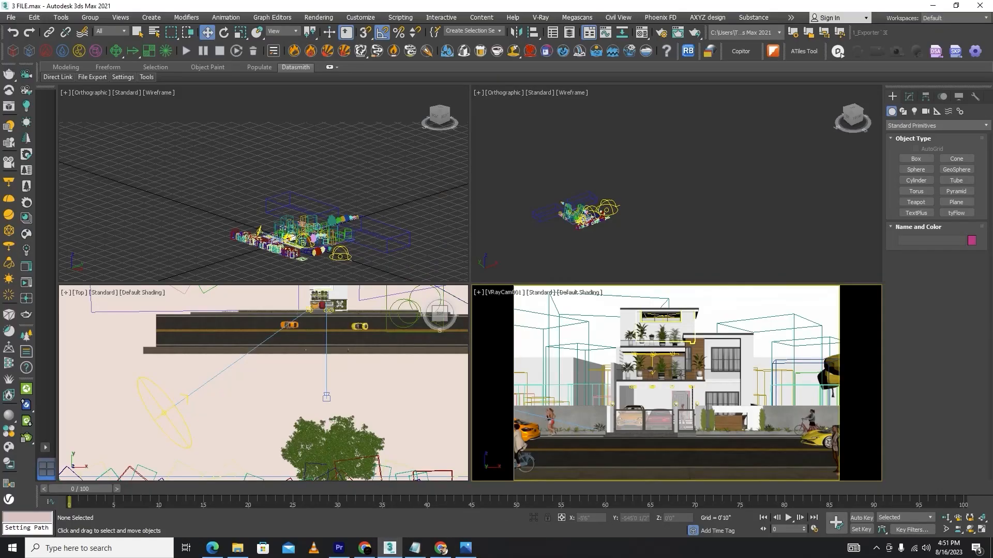
# Hide the two street cars, the cyclists and the pedestrians around the house.
pyautogui.click(813, 424)
pyautogui.keyDown('ctrl'); pyautogui.click(821, 439); pyautogui.keyUp('ctrl')
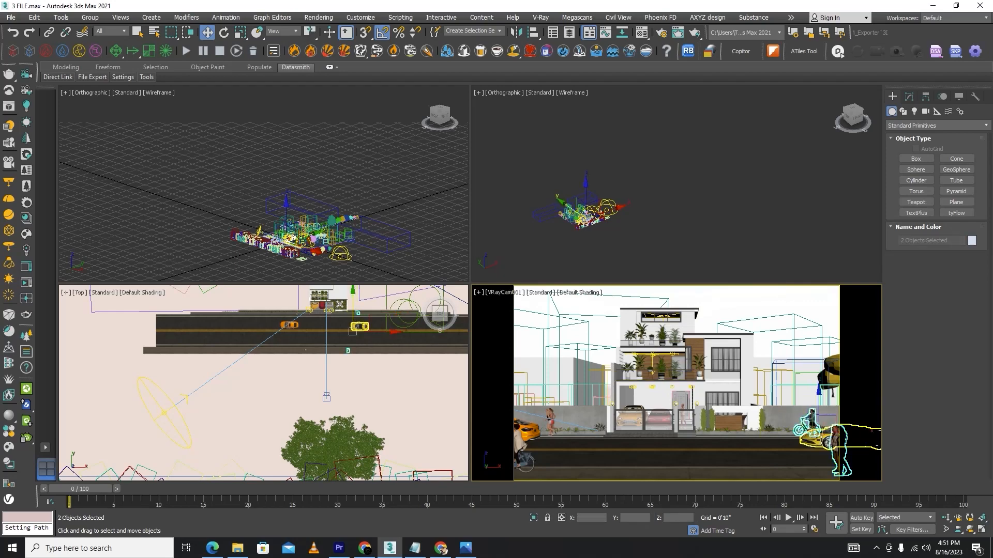
pyautogui.keyDown('ctrl'); pyautogui.click(527, 431); pyautogui.keyUp('ctrl')
pyautogui.keyDown('ctrl'); pyautogui.click(512, 455); pyautogui.keyUp('ctrl')
pyautogui.keyDown('ctrl'); pyautogui.click(549, 423); pyautogui.keyUp('ctrl')
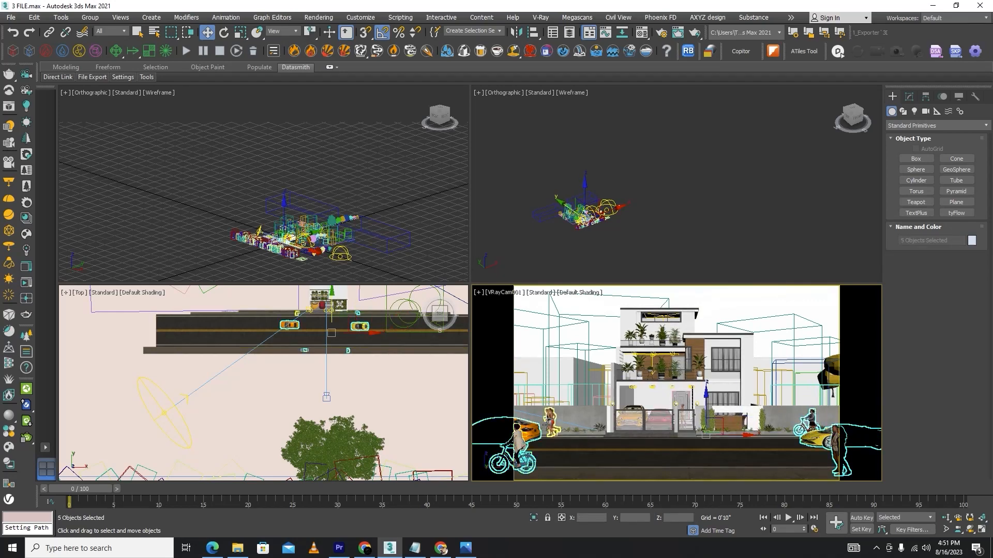
pyautogui.keyDown('ctrl'); pyautogui.click(546, 422); pyautogui.keyUp('ctrl')
pyautogui.rightClick(549, 323)
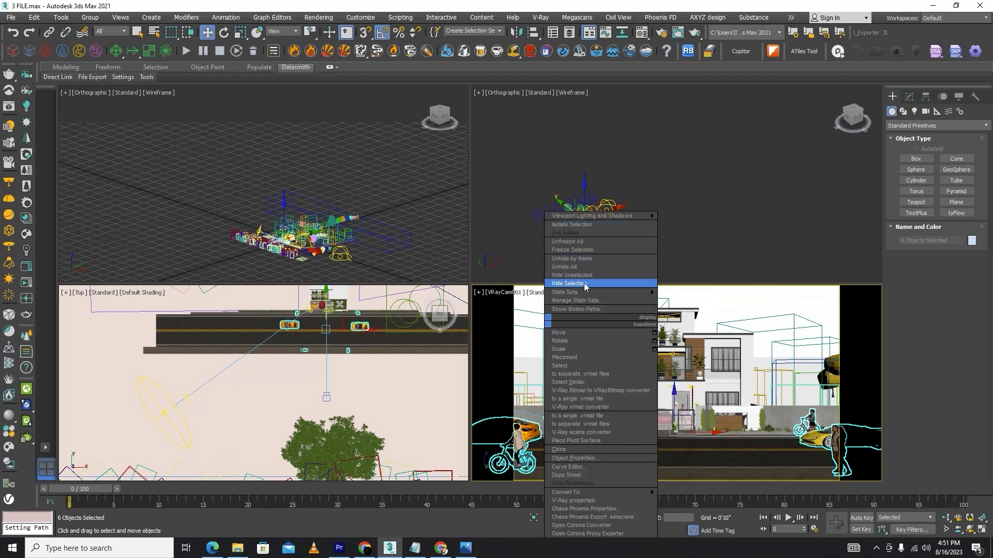
pyautogui.click(570, 283)
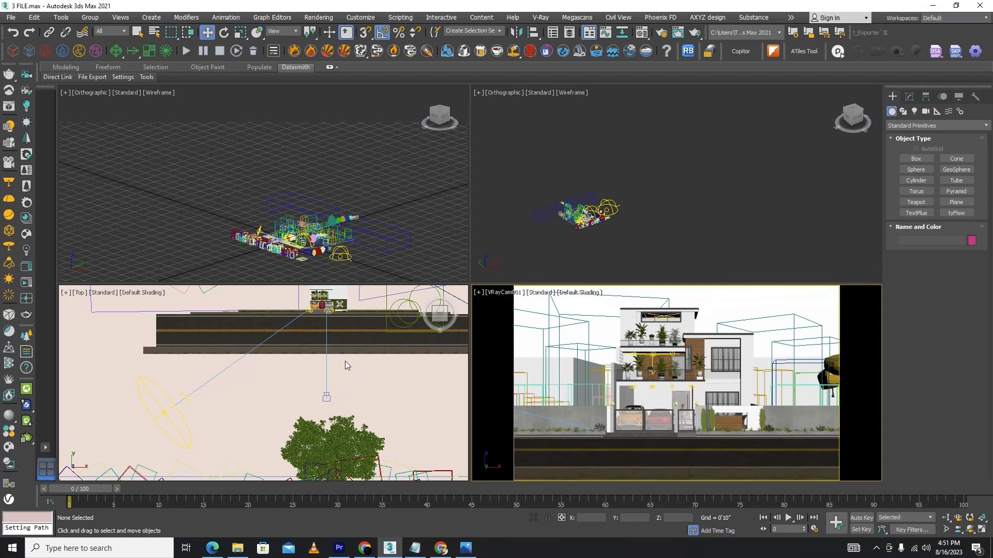
pyautogui.click(324, 364)
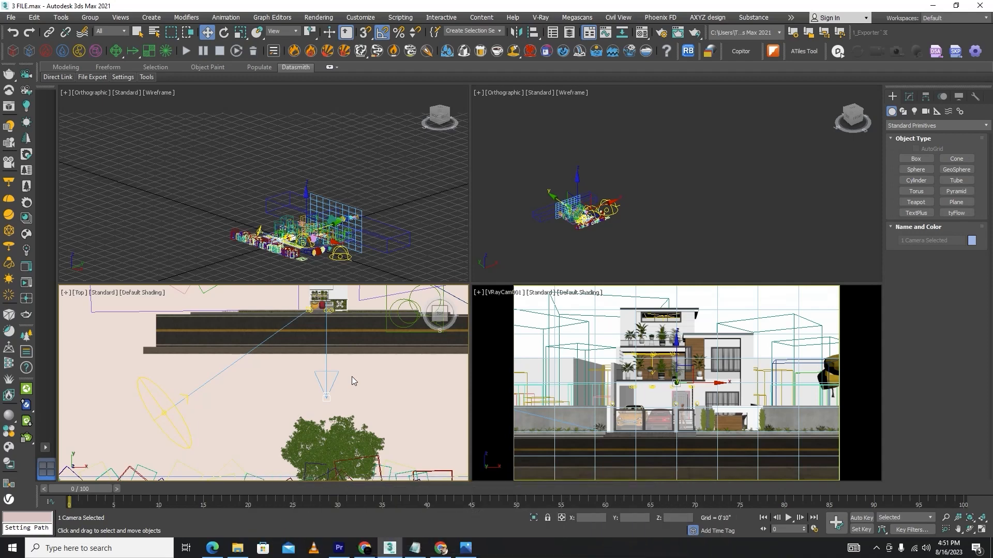
pyautogui.click(926, 97)
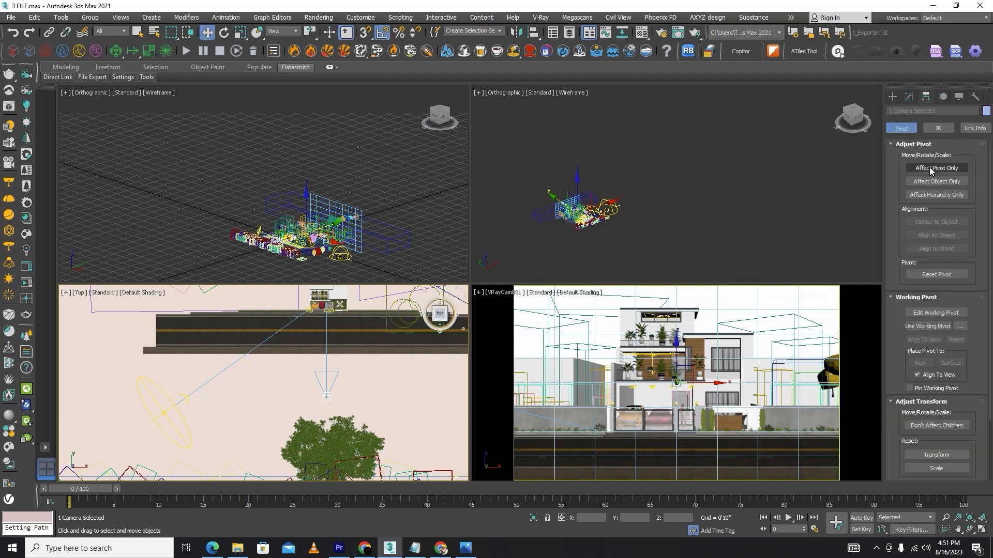
pyautogui.click(929, 167)
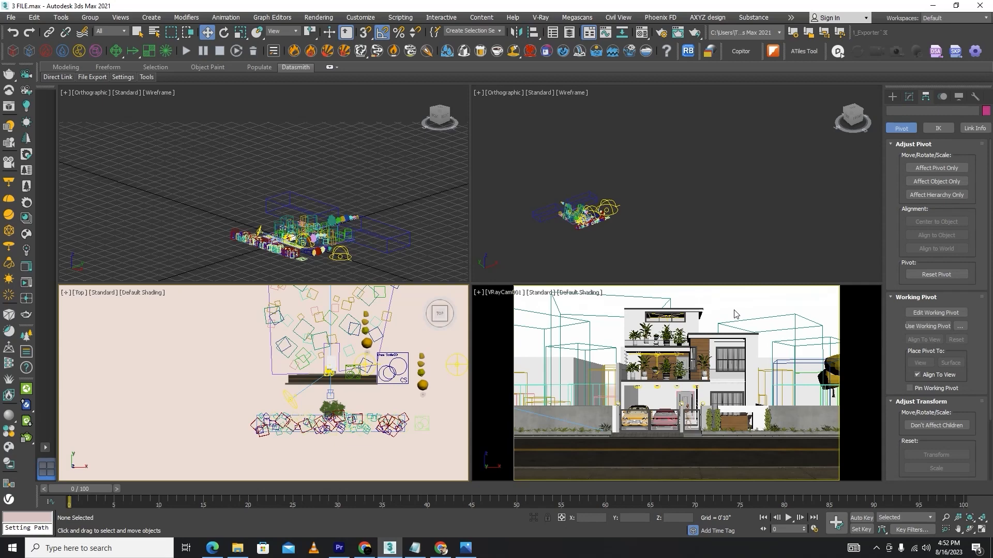
# Move VRayCam001 and its target together along the road in negative X, past the house's left side in the Top view.
pyautogui.click(330, 387)
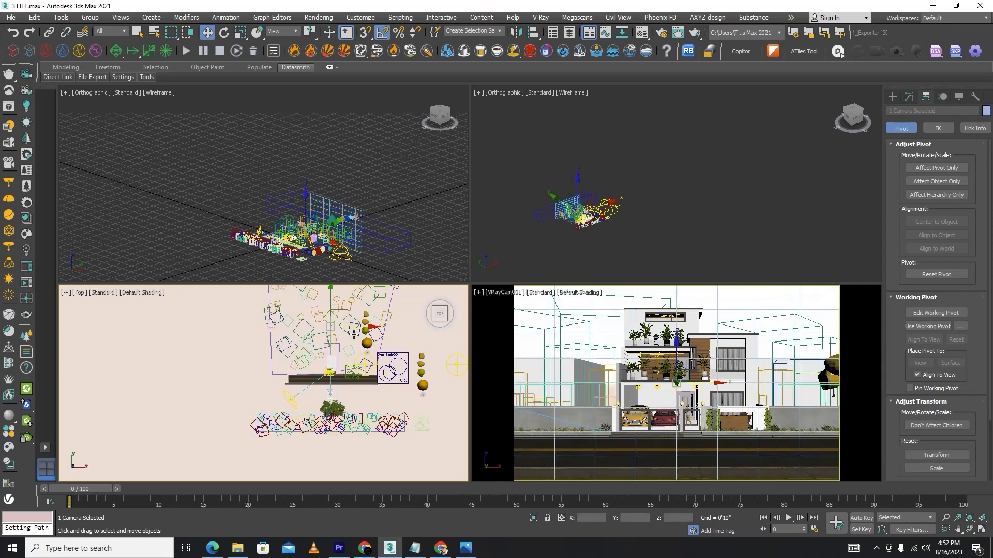
pyautogui.rightClick(395, 339)
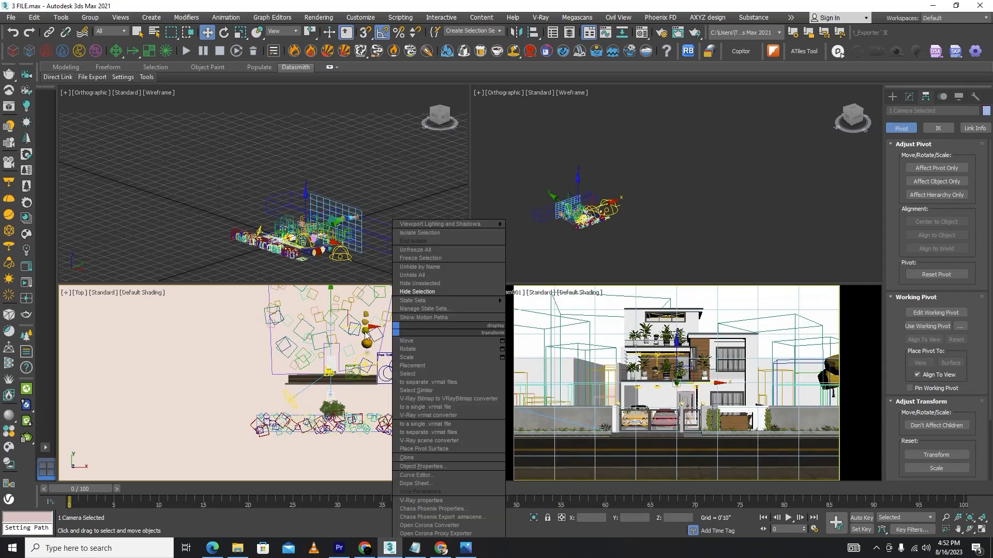
pyautogui.click(499, 297)
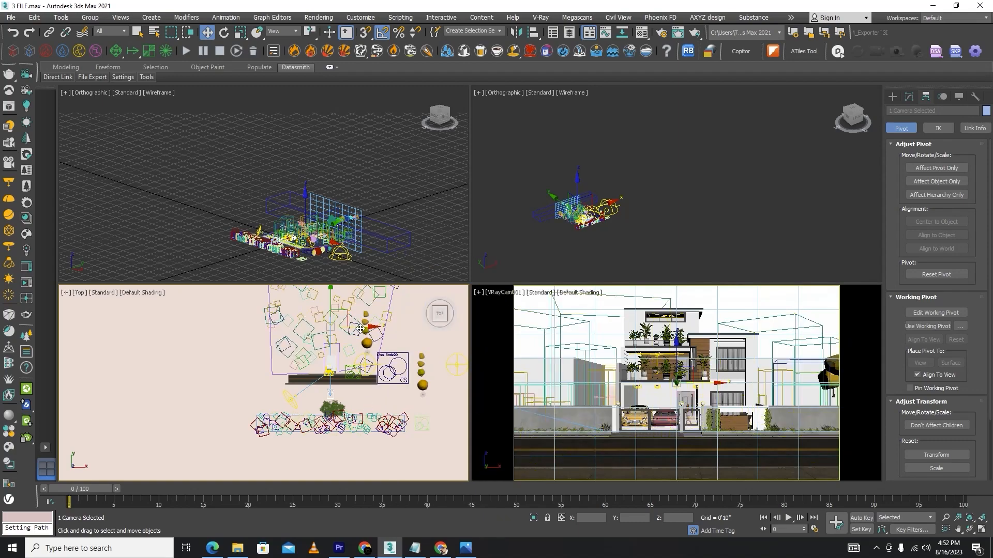
pyautogui.moveTo(358, 328); pyautogui.dragTo(337, 329)
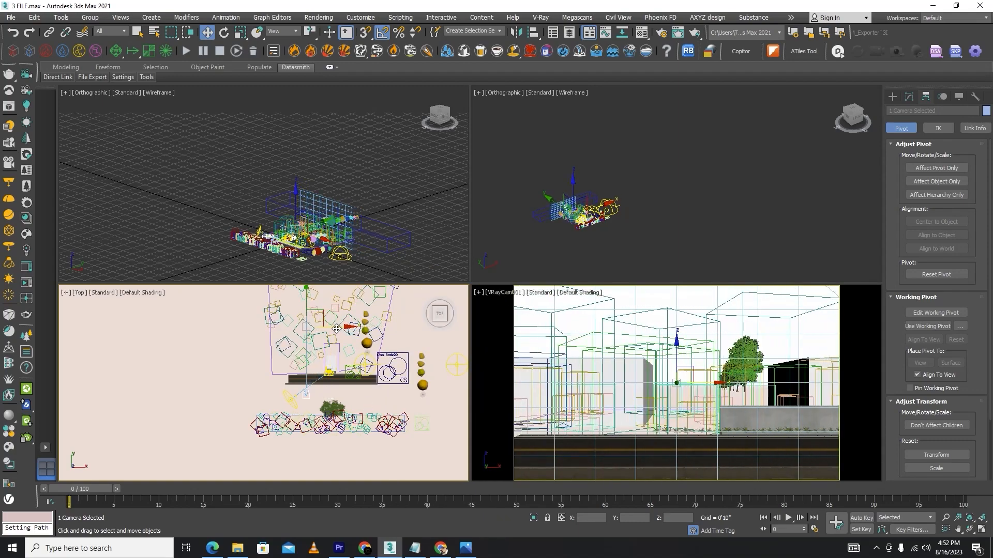
# Turn on Auto Key and set the animation length to 300 frames.
pyautogui.press('n')
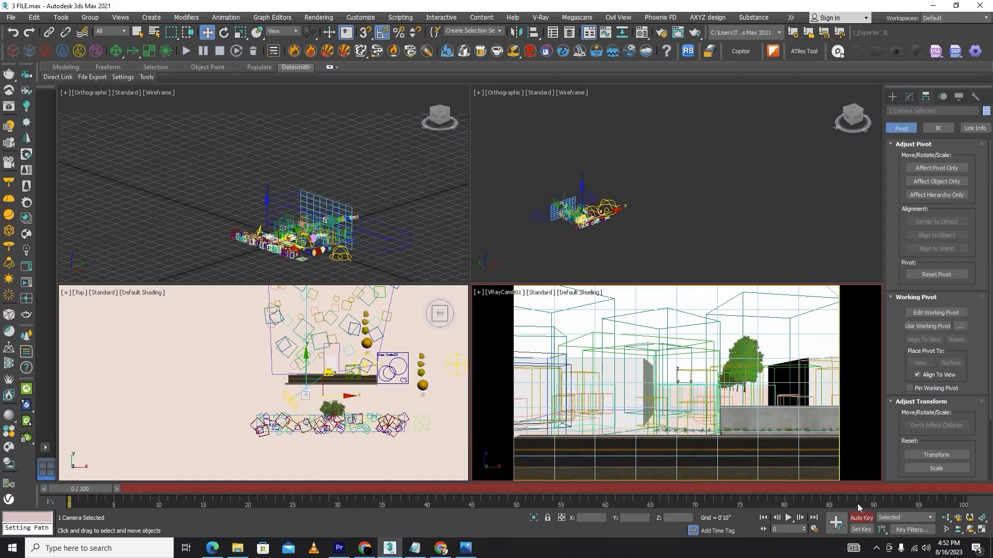
pyautogui.click(383, 370)
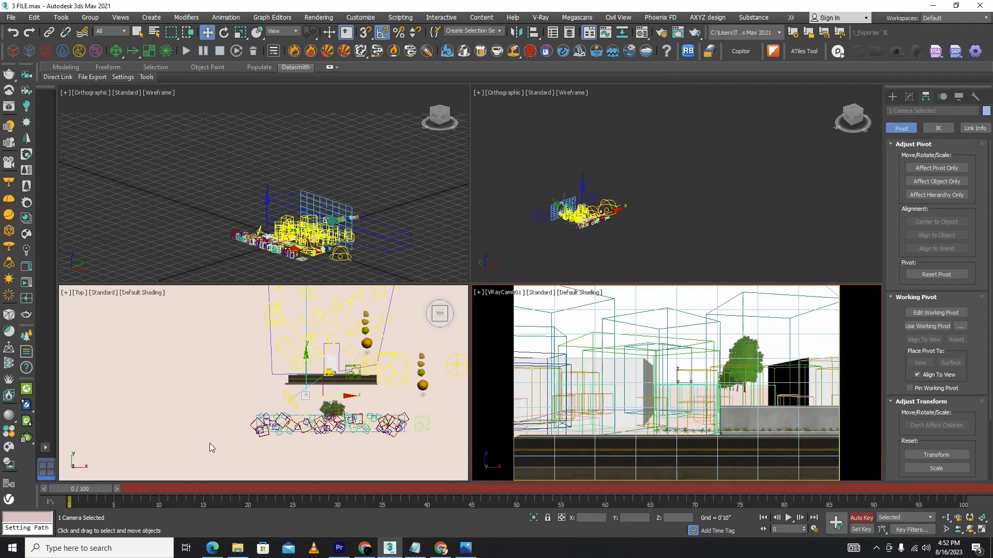
pyautogui.moveTo(88, 490); pyautogui.dragTo(970, 498)
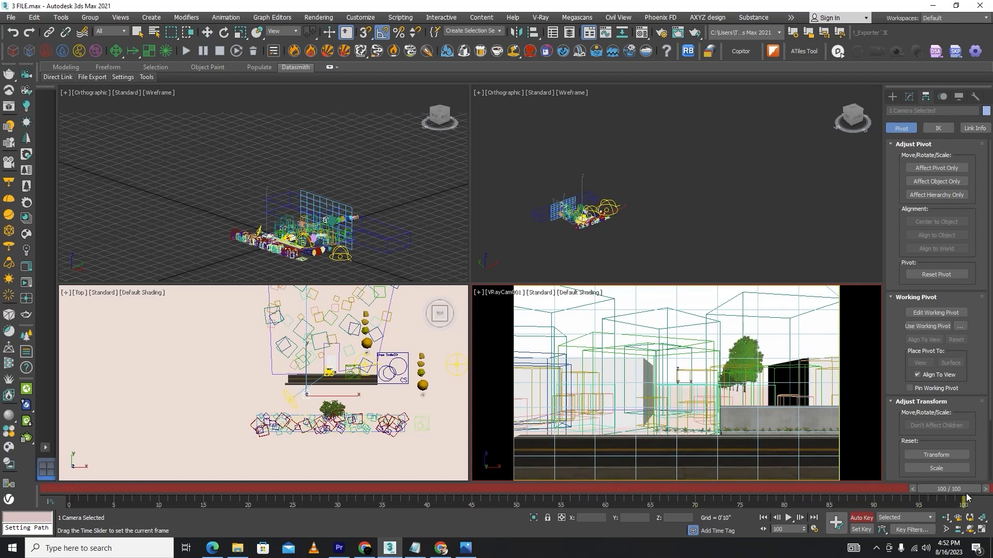
pyautogui.press('w')
pyautogui.moveTo(946, 489); pyautogui.dragTo(29, 511)
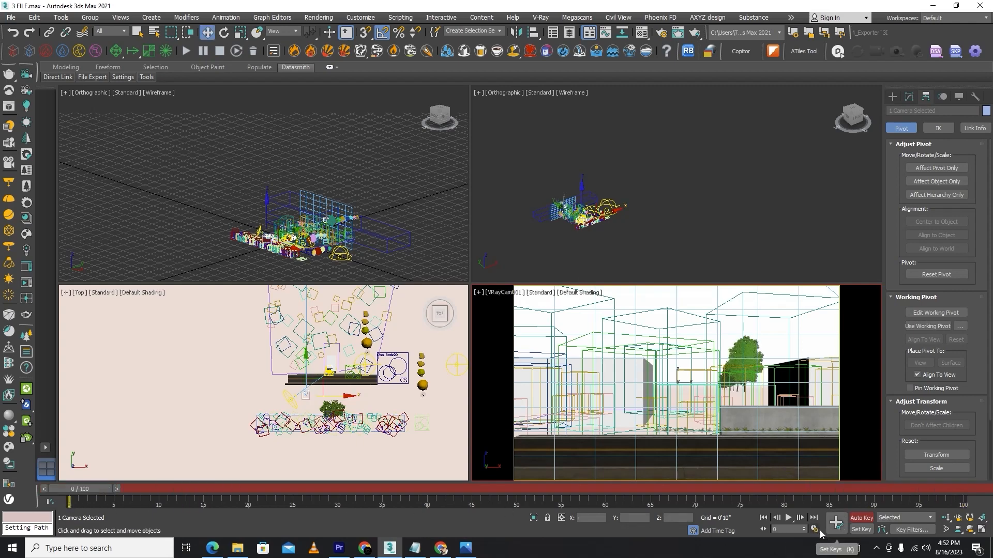
pyautogui.click(814, 529)
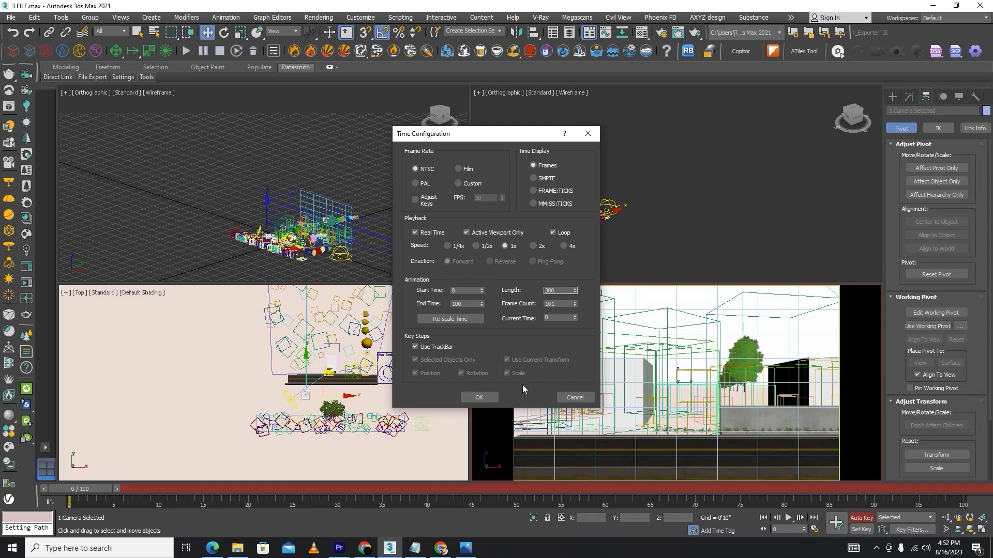
pyautogui.press('Return')
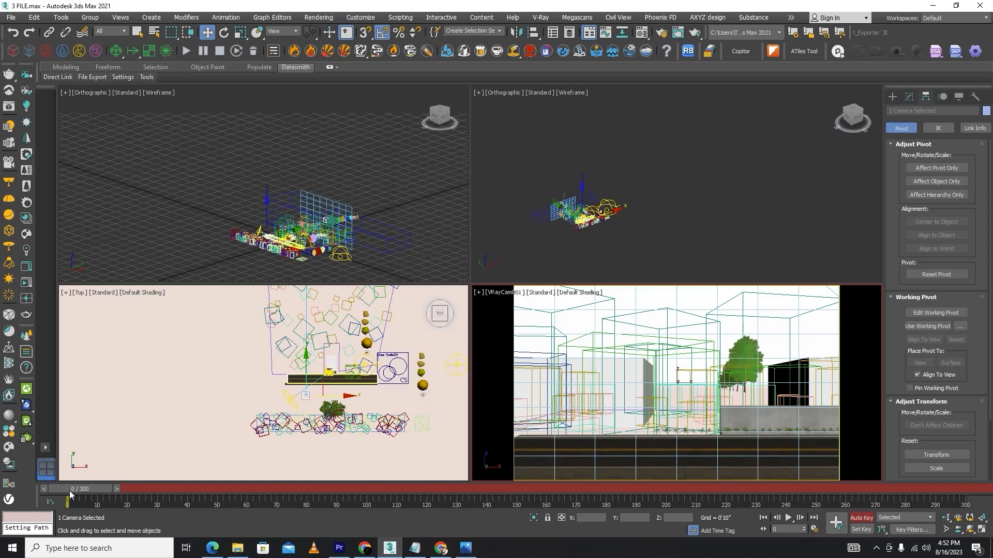
# At frame 300, move VRayCam001 and its target about 173' in positive X, past the other side of the house.
pyautogui.moveTo(73, 492); pyautogui.dragTo(850, 527)
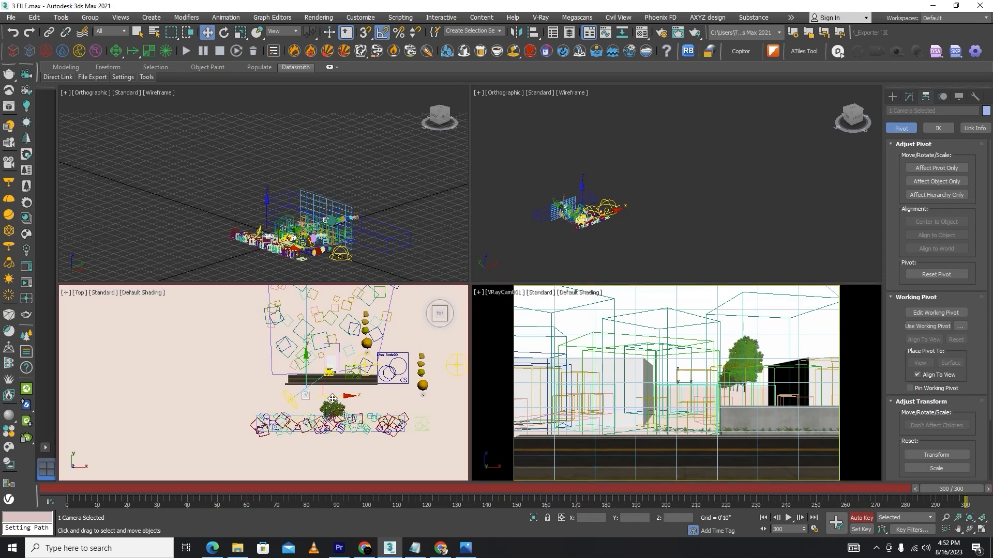
pyautogui.moveTo(332, 399); pyautogui.dragTo(379, 400)
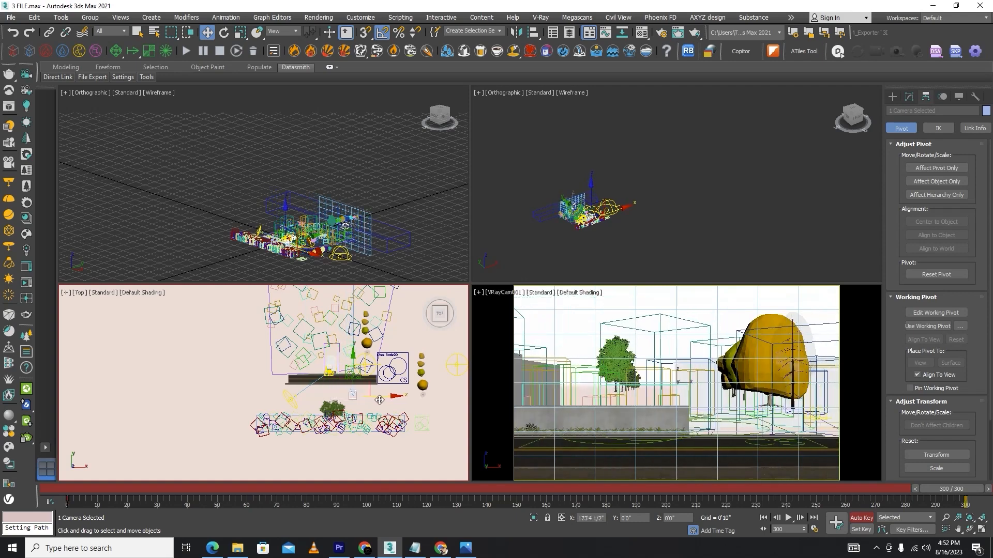
# Clear the selection and play the keyed sideways camera move from frame 0 in the VRayCam001 view.
pyautogui.moveTo(917, 488); pyautogui.dragTo(36, 478)
pyautogui.click(503, 375)
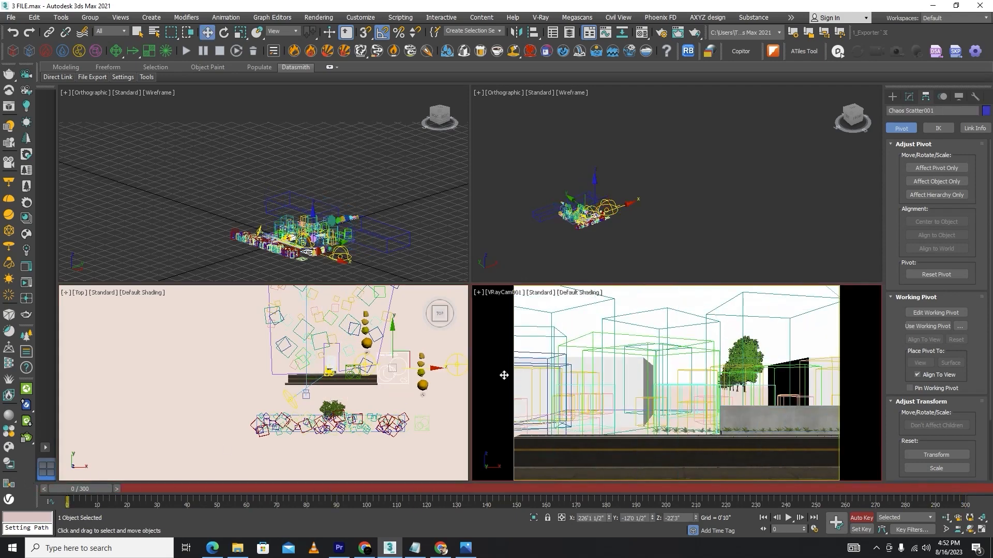
pyautogui.click(656, 295)
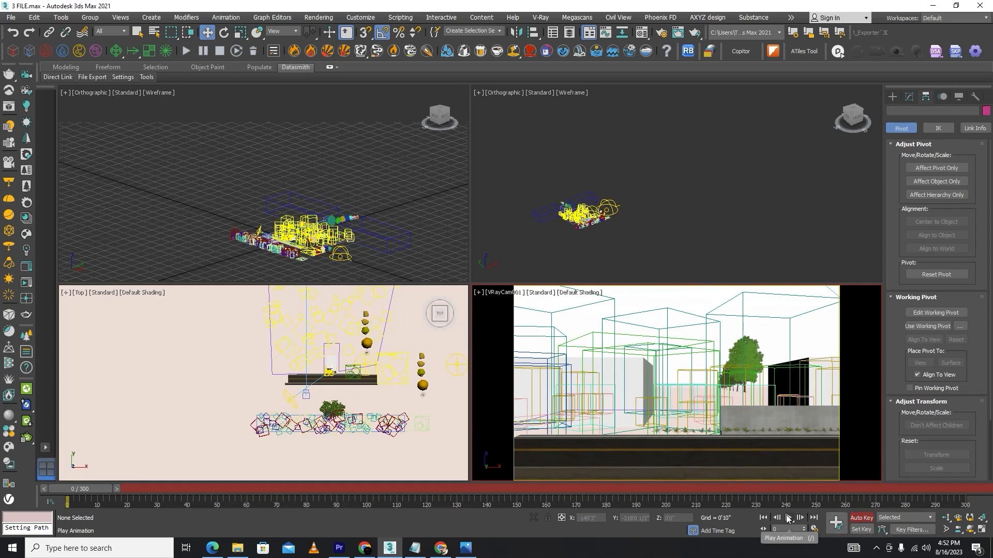
pyautogui.click(788, 518)
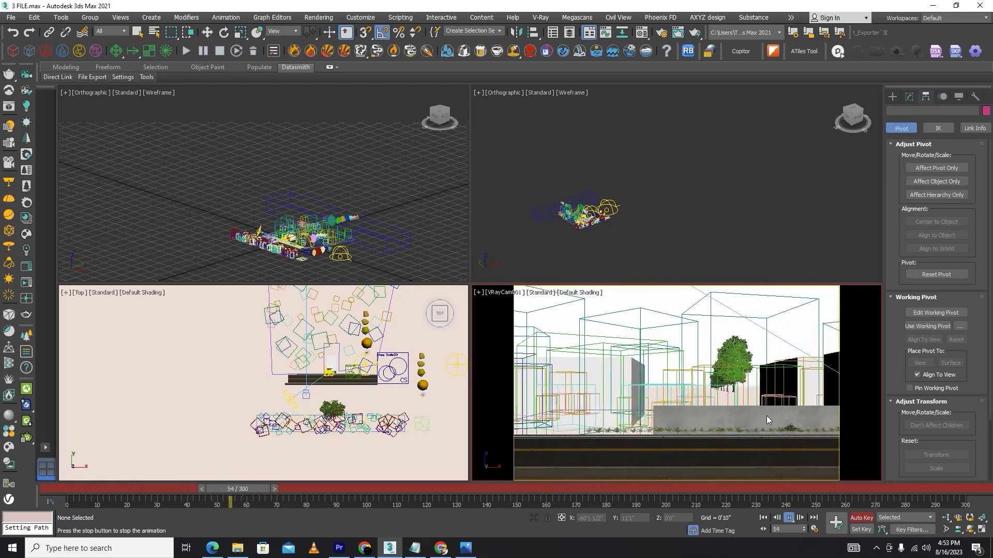